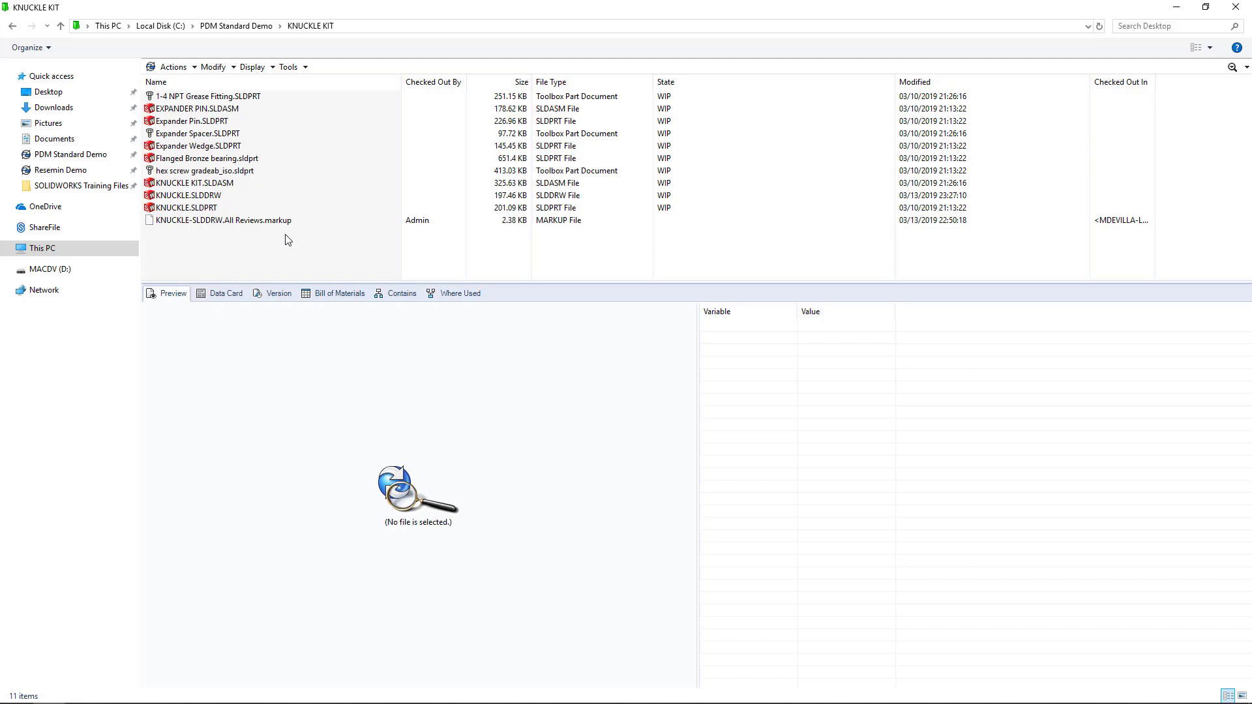
Step: Select KNUCKLE.SLDPRT to preview its model and data card (BOOM KNUCKLE, AISI 1020, WIP)
click(224, 212)
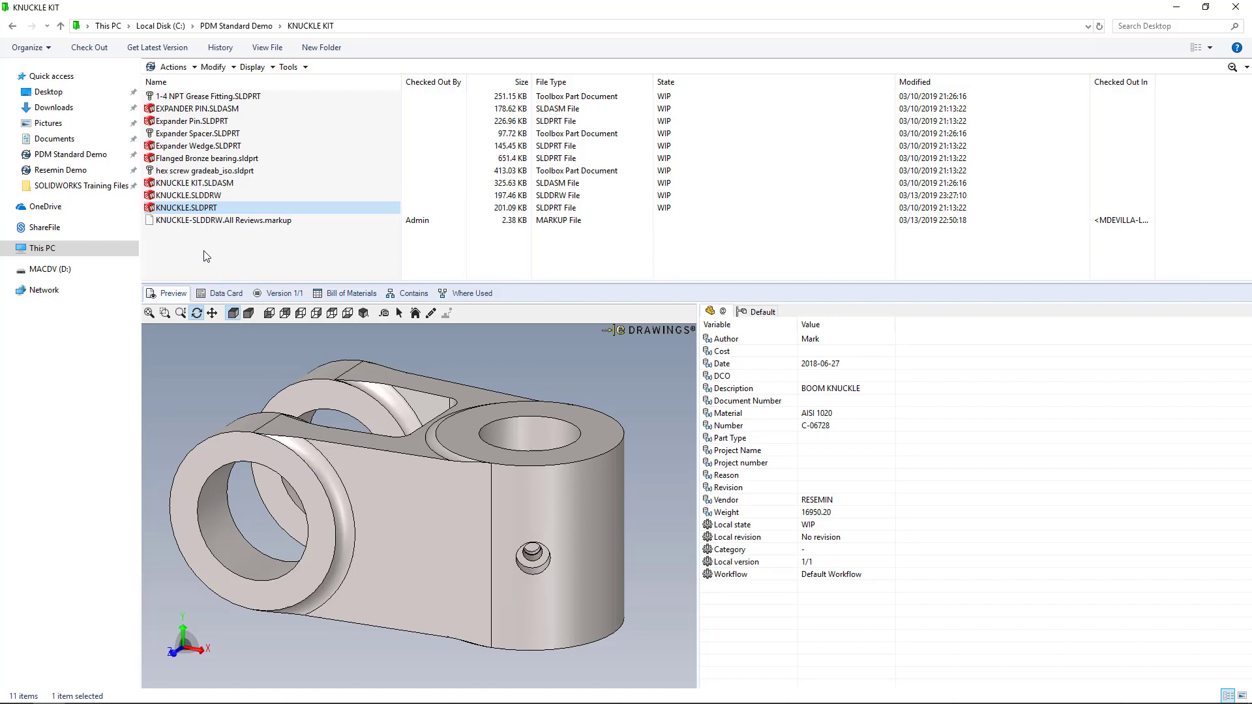
Step: Check out KNUCKLE.SLDDRW and reselect it to preview its sheet at version 7/7
right_click(197, 196)
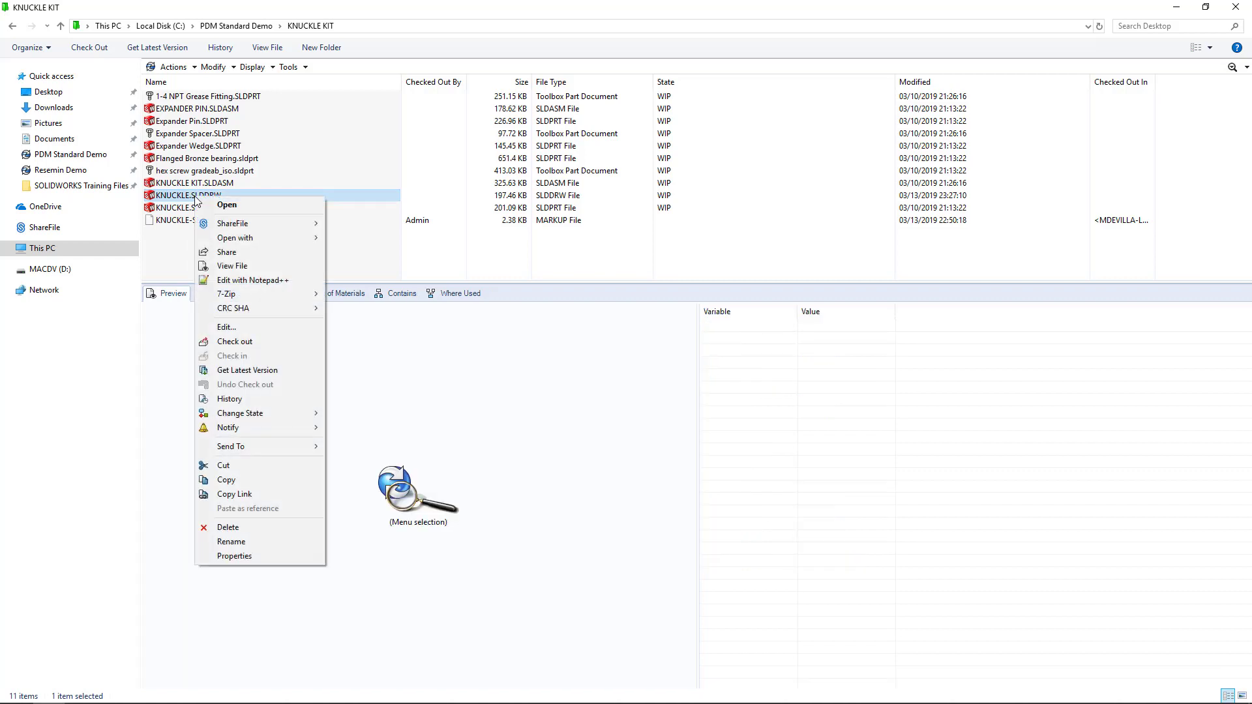
click(261, 342)
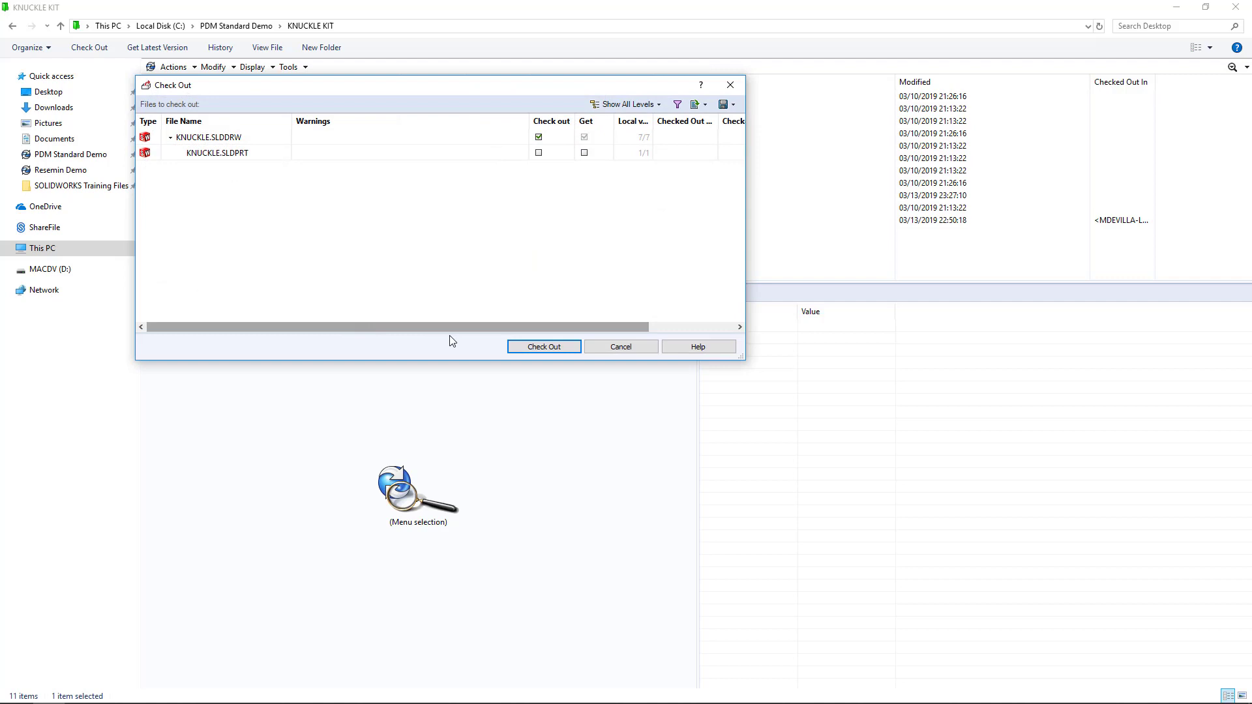
click(518, 347)
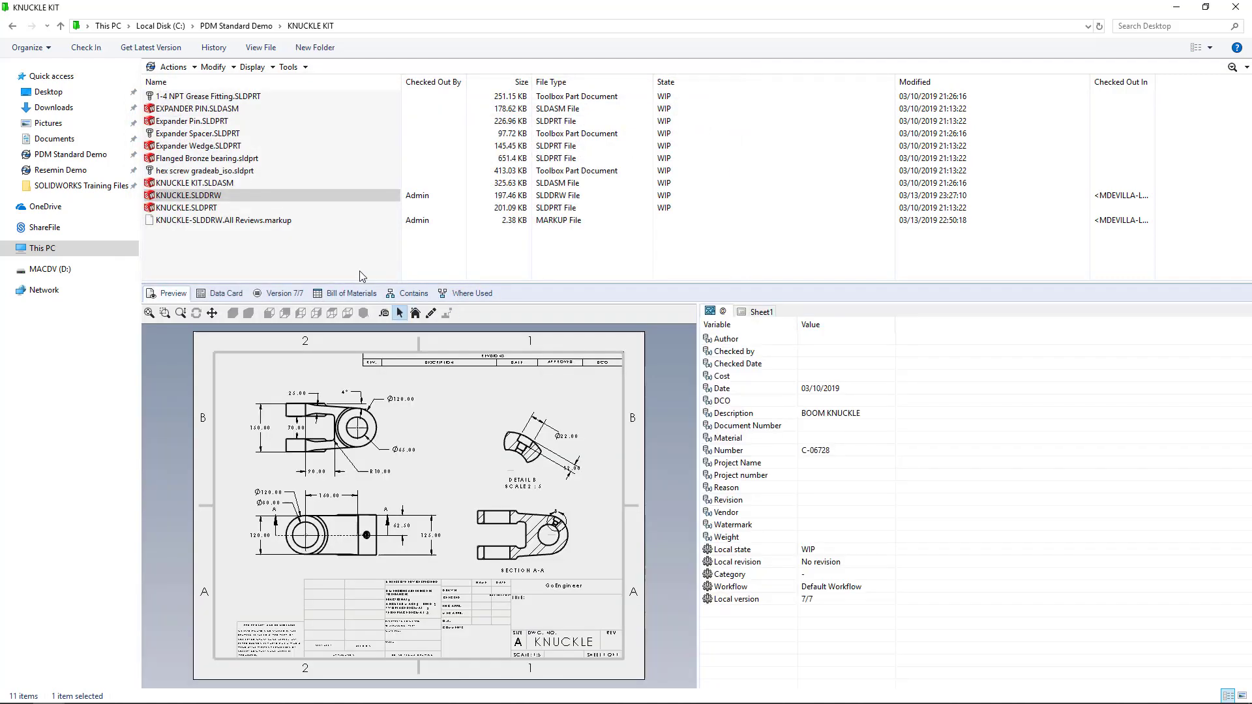
click(212, 197)
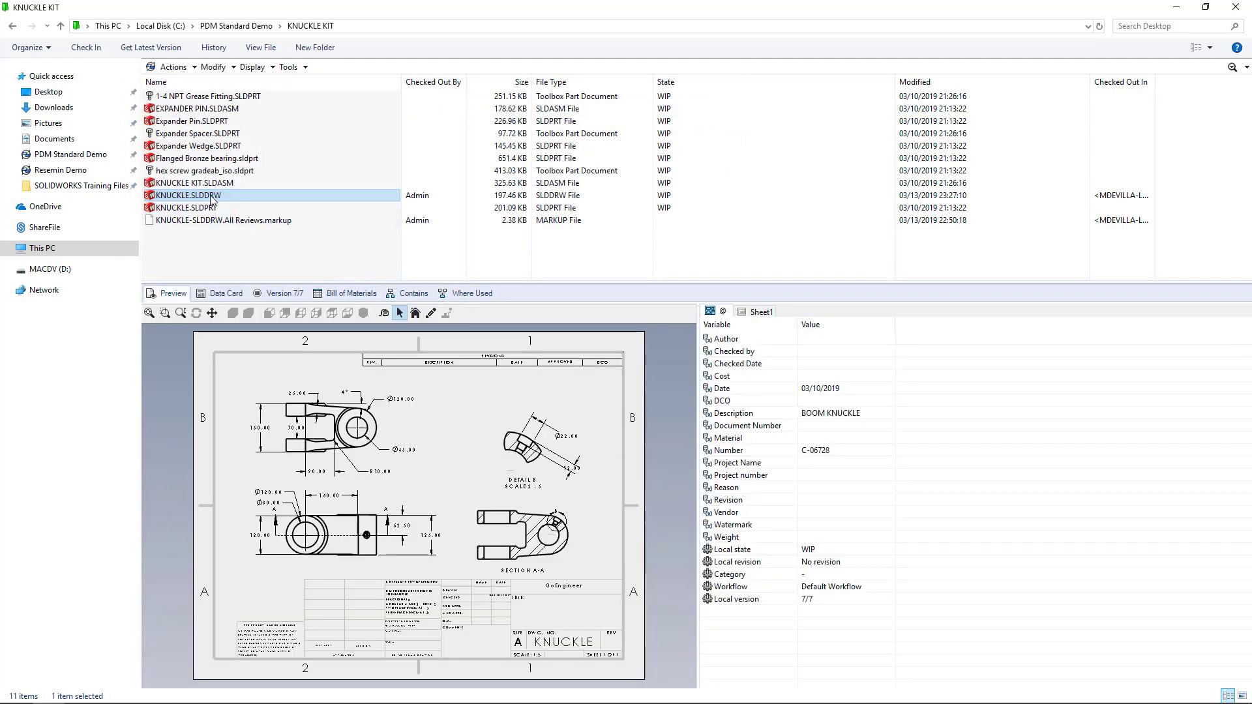
click(269, 49)
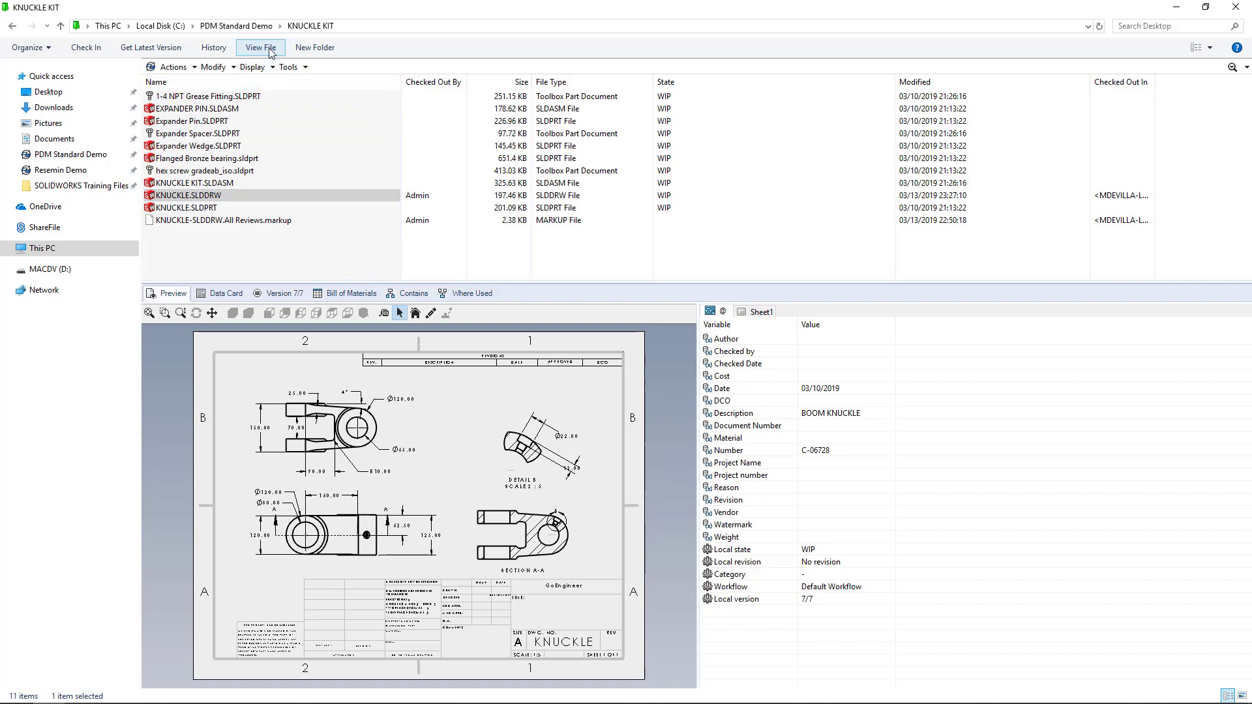
Step: Open KNUCKLE.SLDDRW in eDrawings and draw a red markup rectangle around Detail B
click(268, 53)
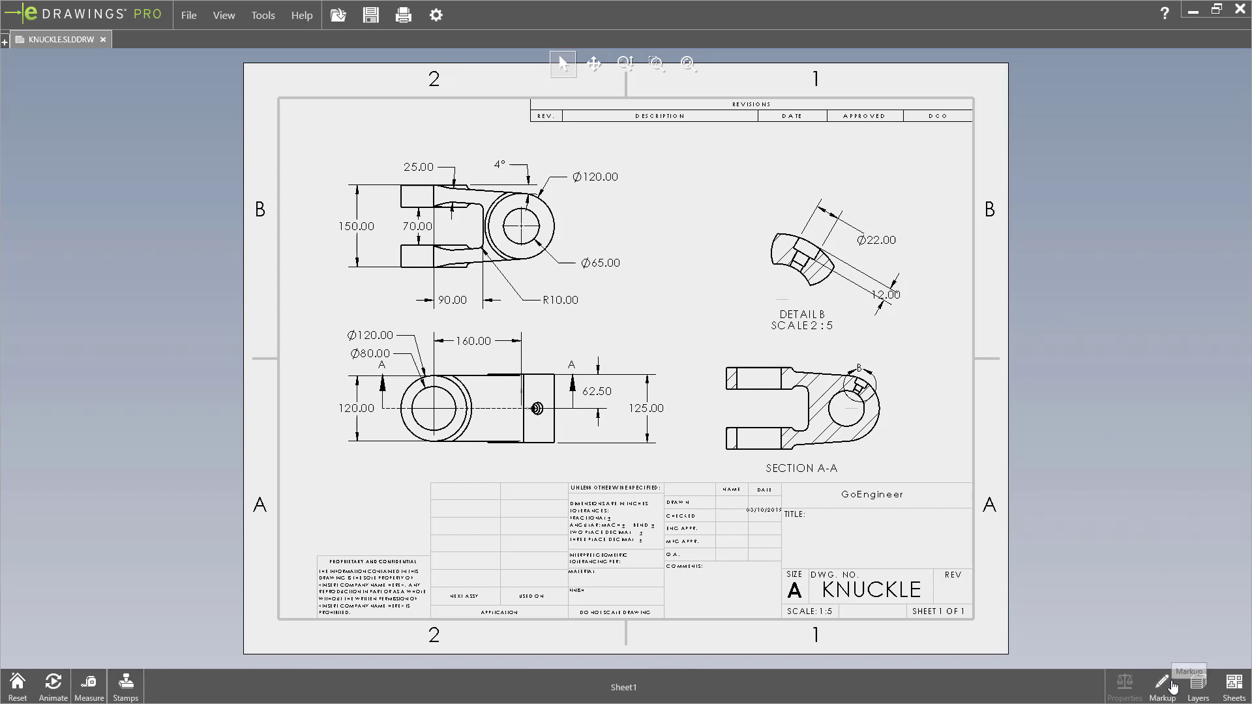
click(1169, 689)
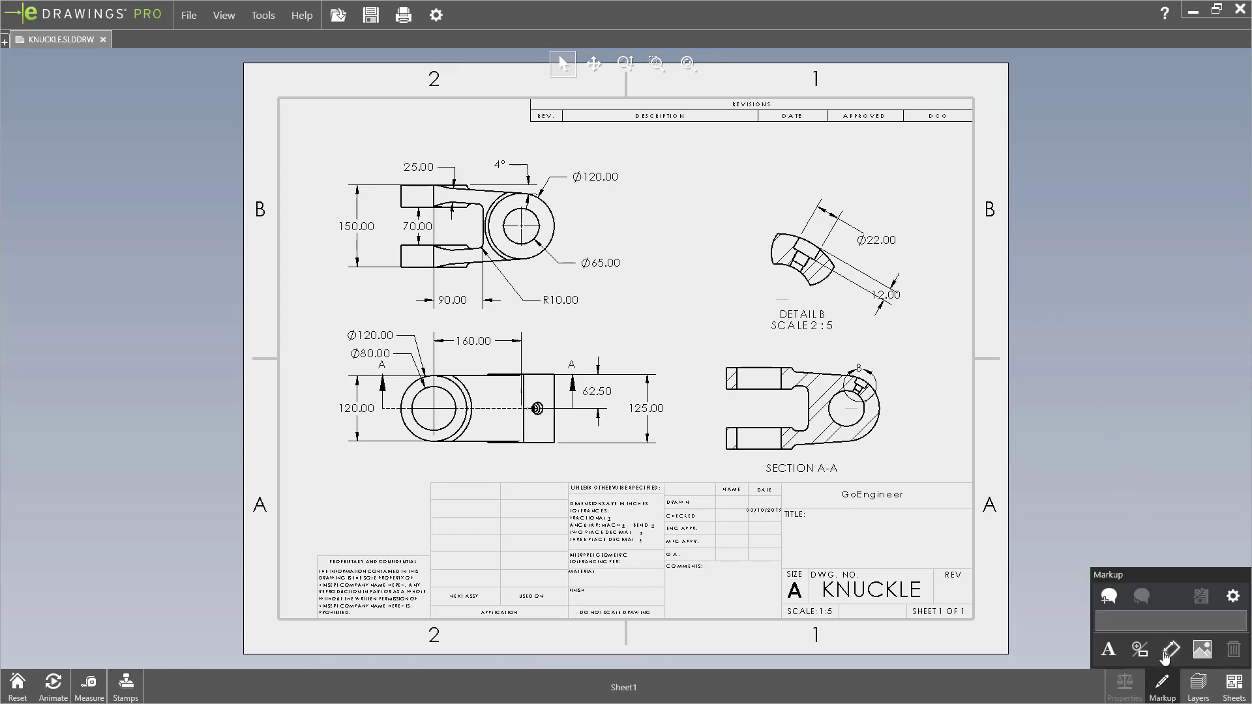
click(1143, 655)
click(1140, 617)
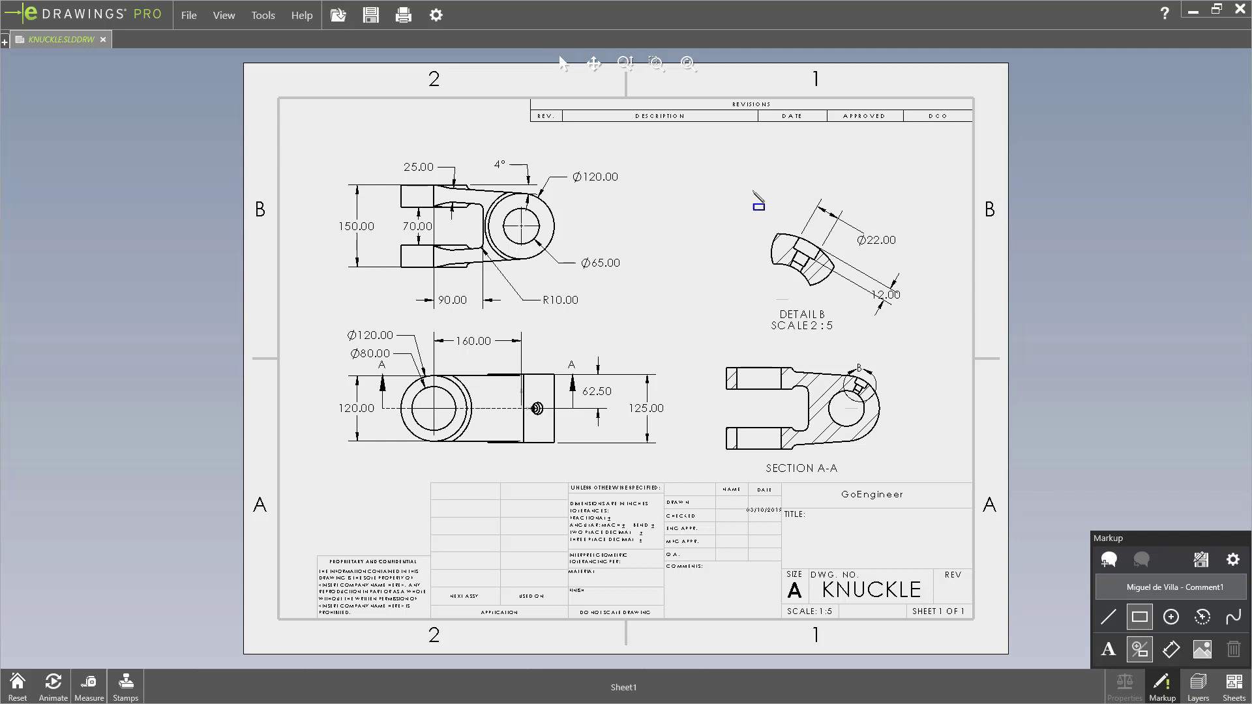
drag(751, 191, 912, 342)
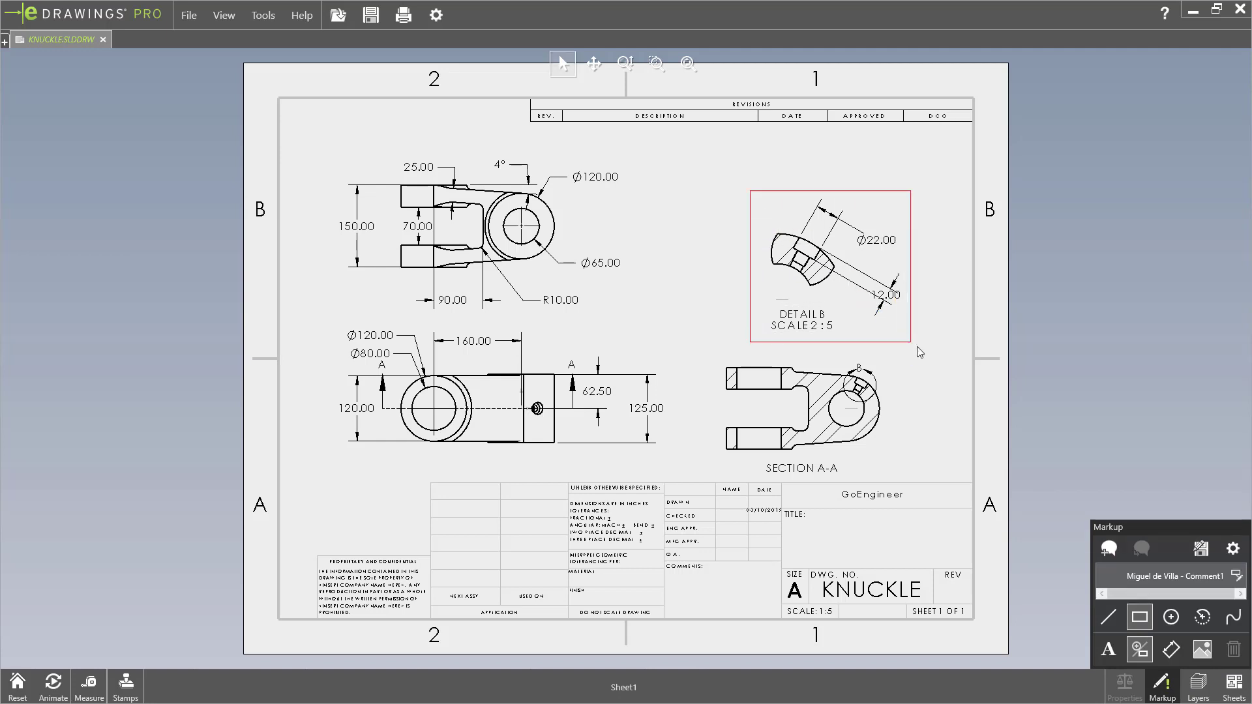
Step: Add an ADD DIMENSIONS cloud text note over Section A-A
click(1108, 650)
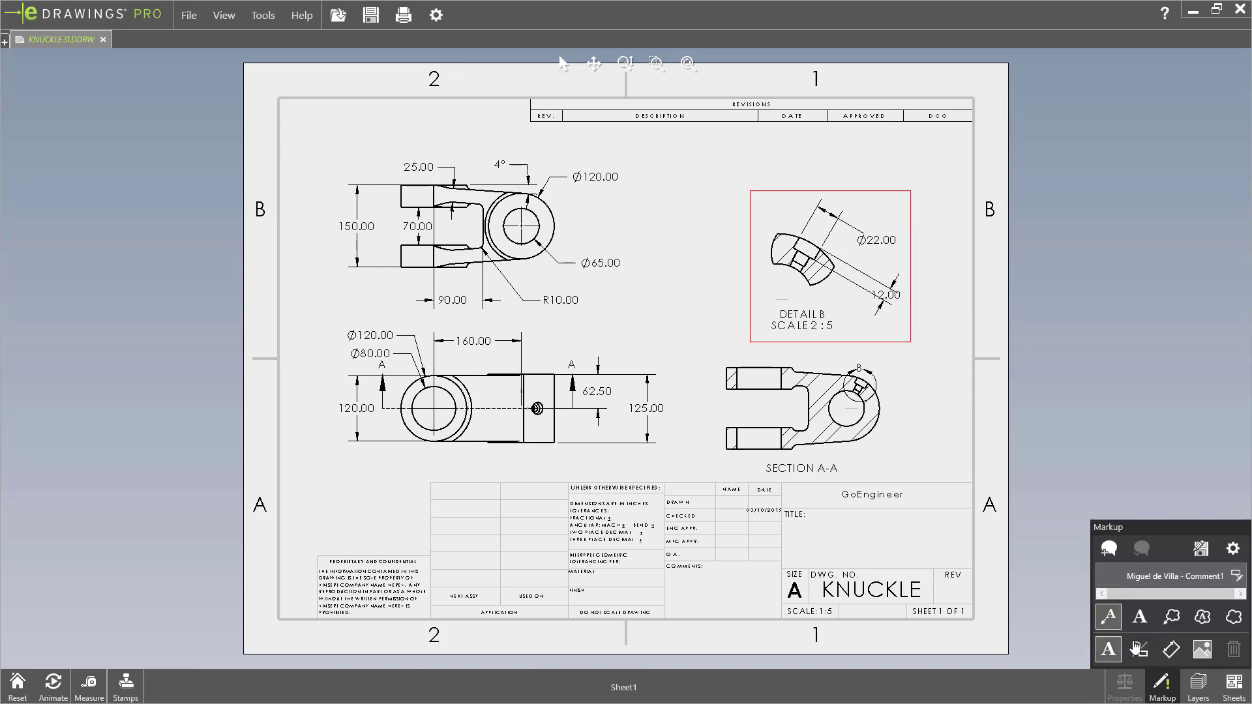
click(1202, 617)
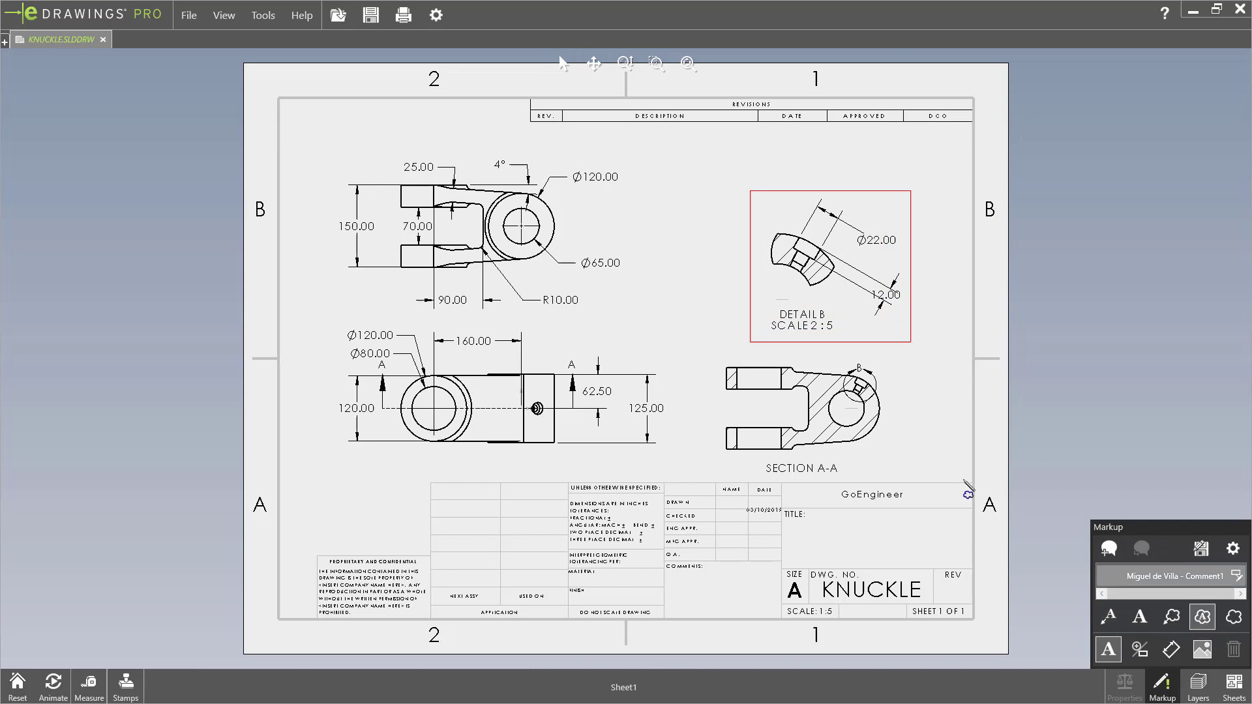
click(703, 358)
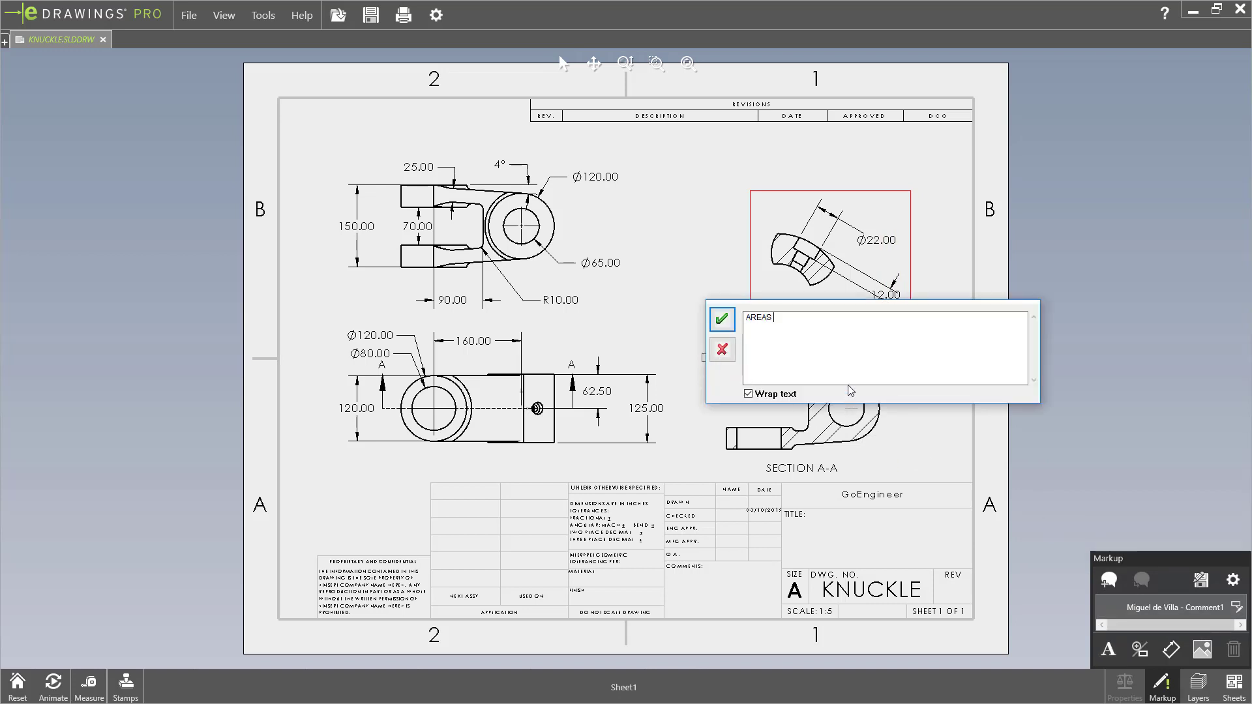
key(BackSpace)
key(BackSpace)
key(BackSpace)
key(BackSpace)
key(BackSpace)
key(BackSpace)
key(BackSpace)
key(BackSpace)
click(721, 319)
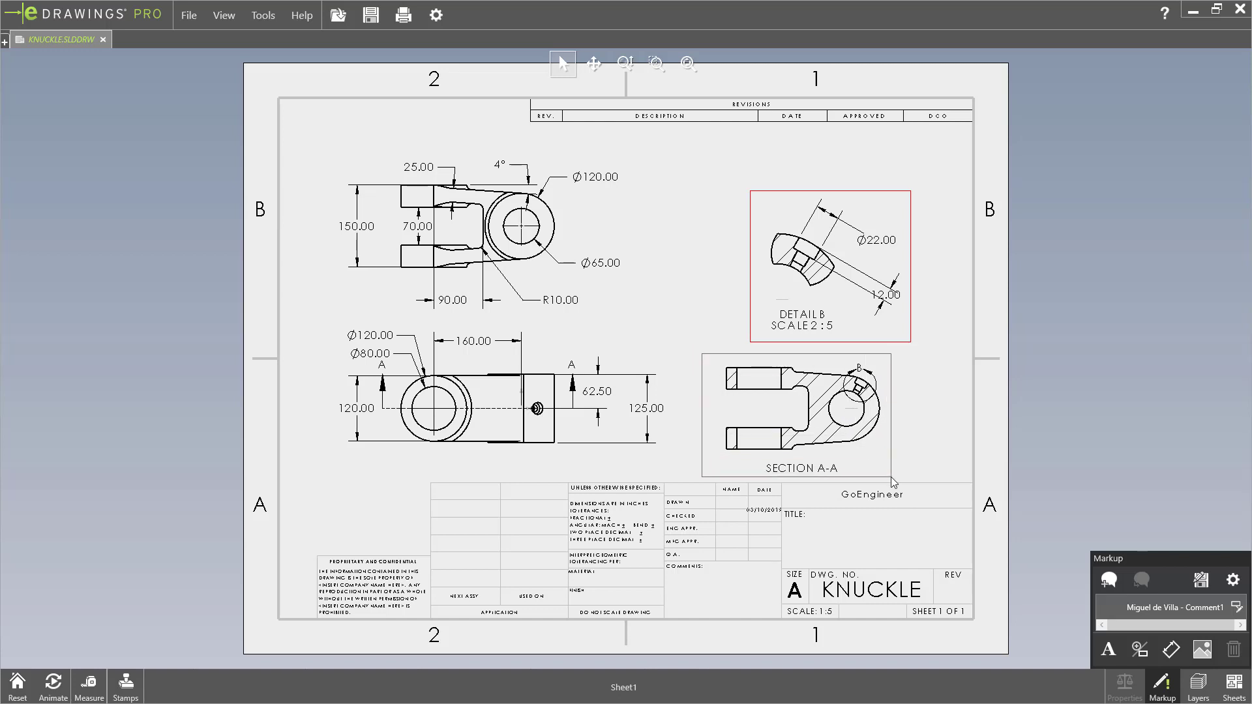
Step: Strike through the 150.00 height, add a 160mm markup dimension beside it, and save the markups
click(1140, 648)
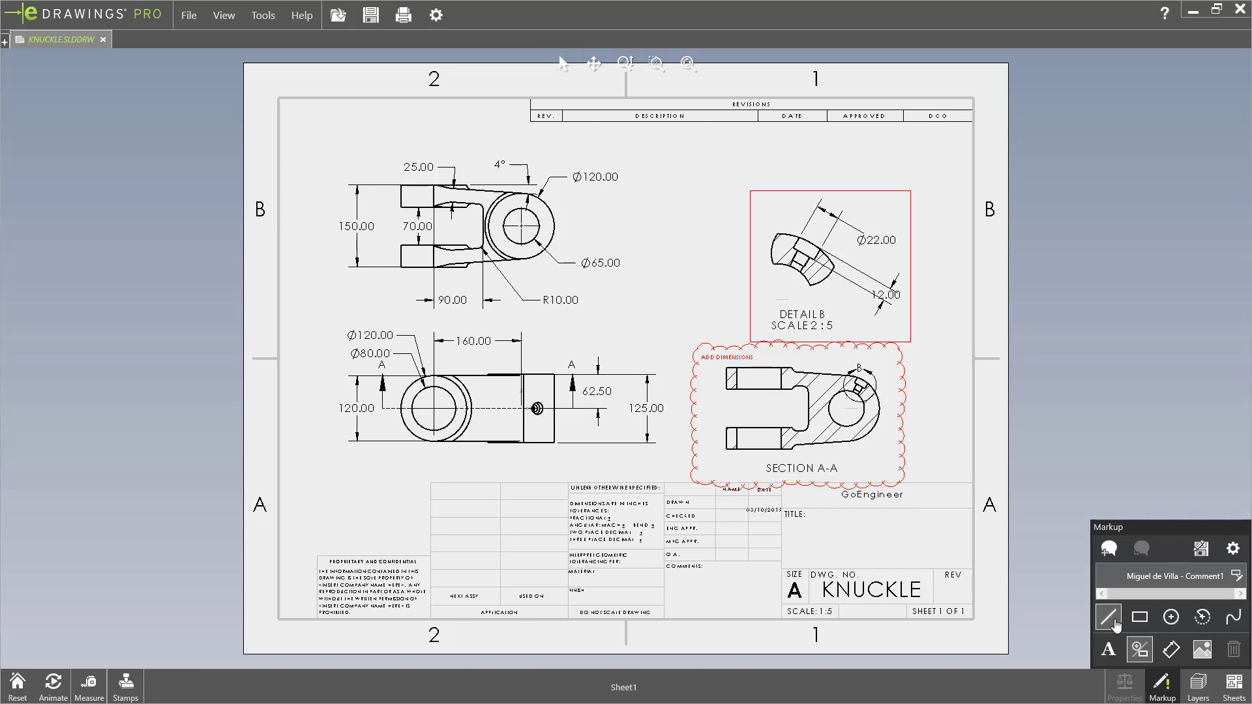
drag(338, 227, 378, 226)
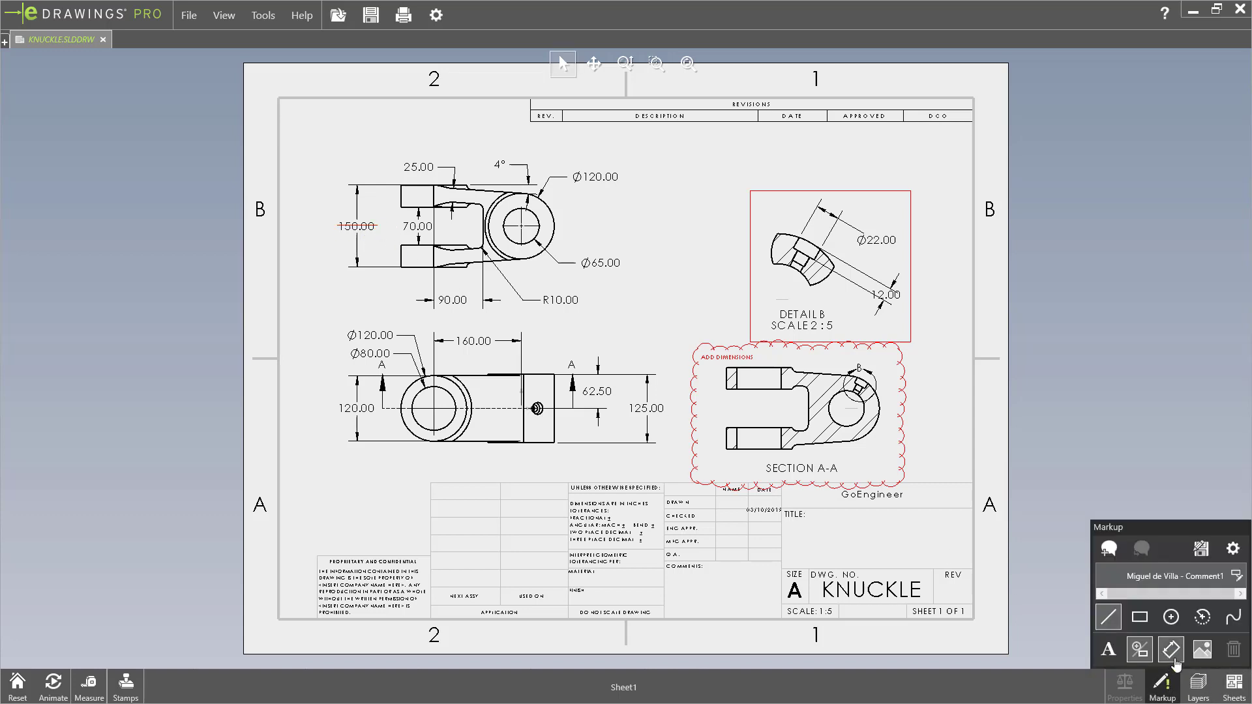
click(1171, 649)
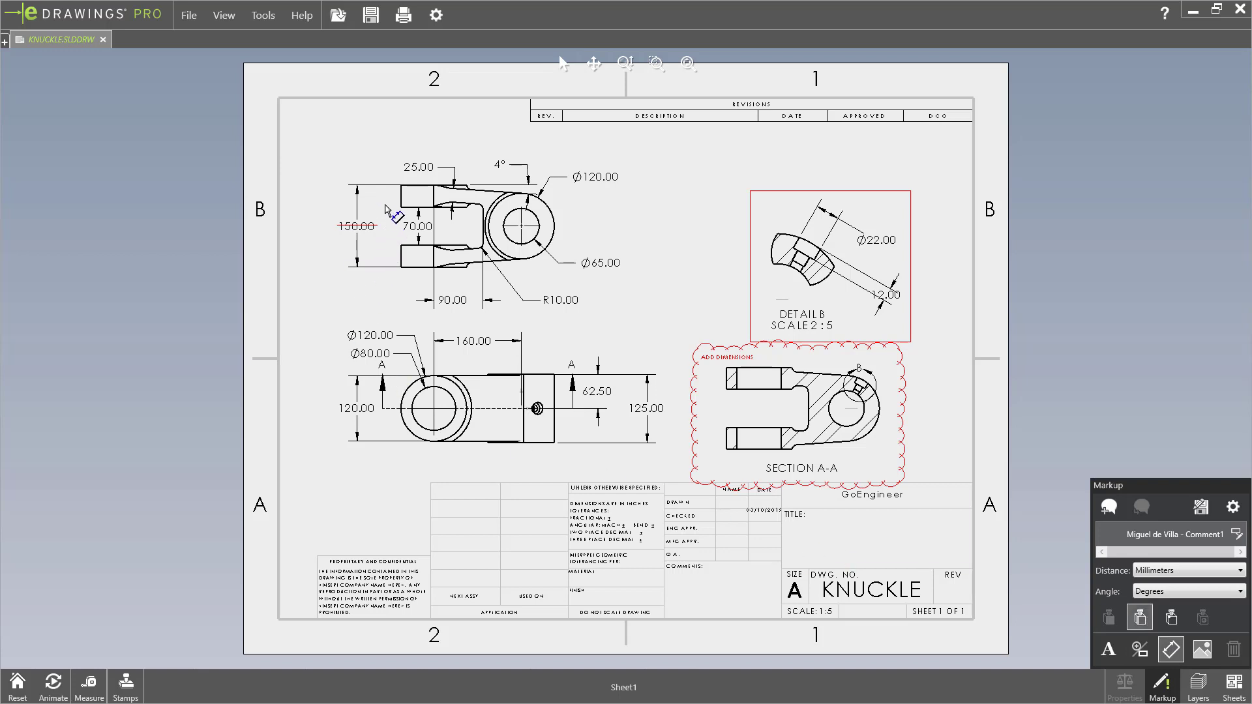
click(413, 267)
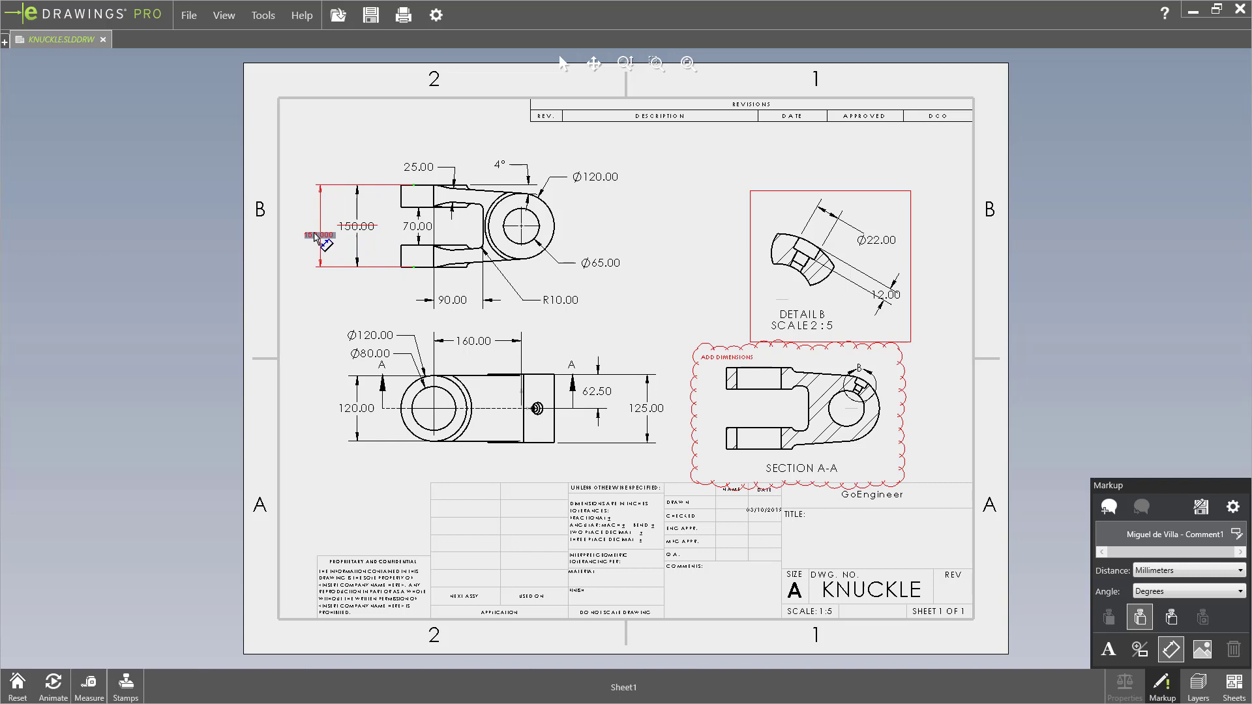
click(315, 225)
text(160)
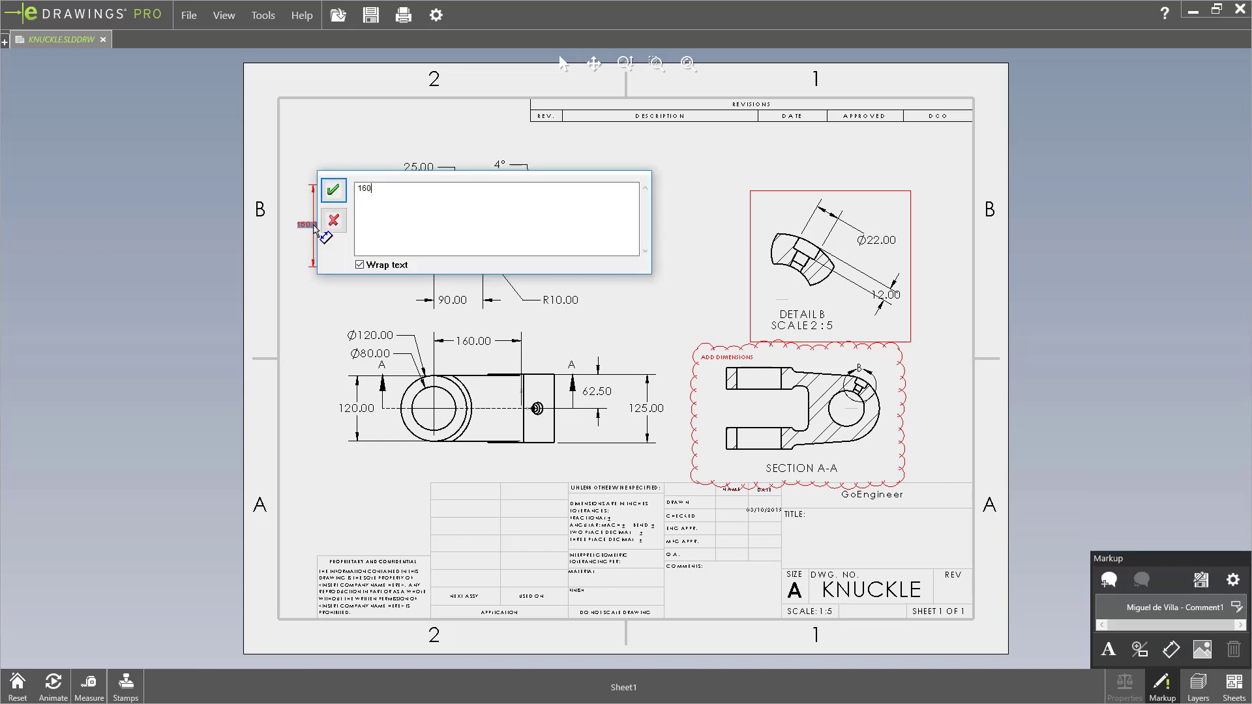
text(mm)
click(345, 189)
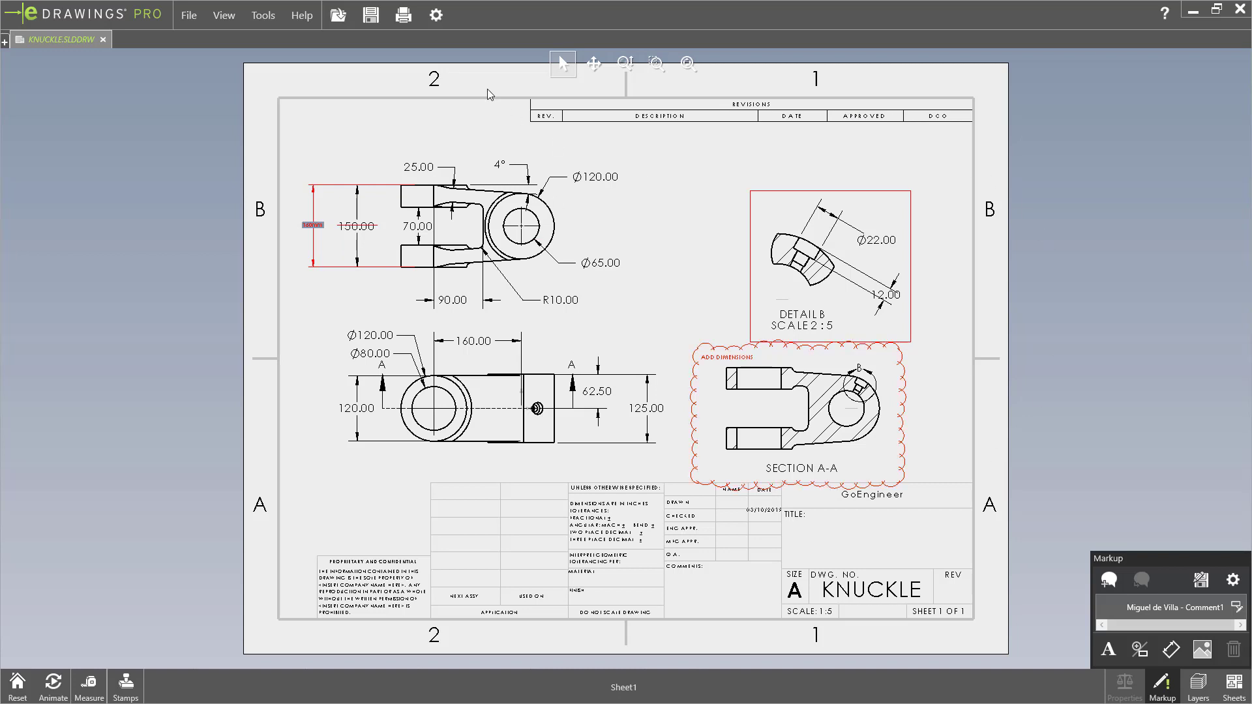
click(372, 15)
Step: Close eDrawings and open KNUCKLE.SLDDRW with SOLIDWORKS 2018 from the vault
click(1239, 9)
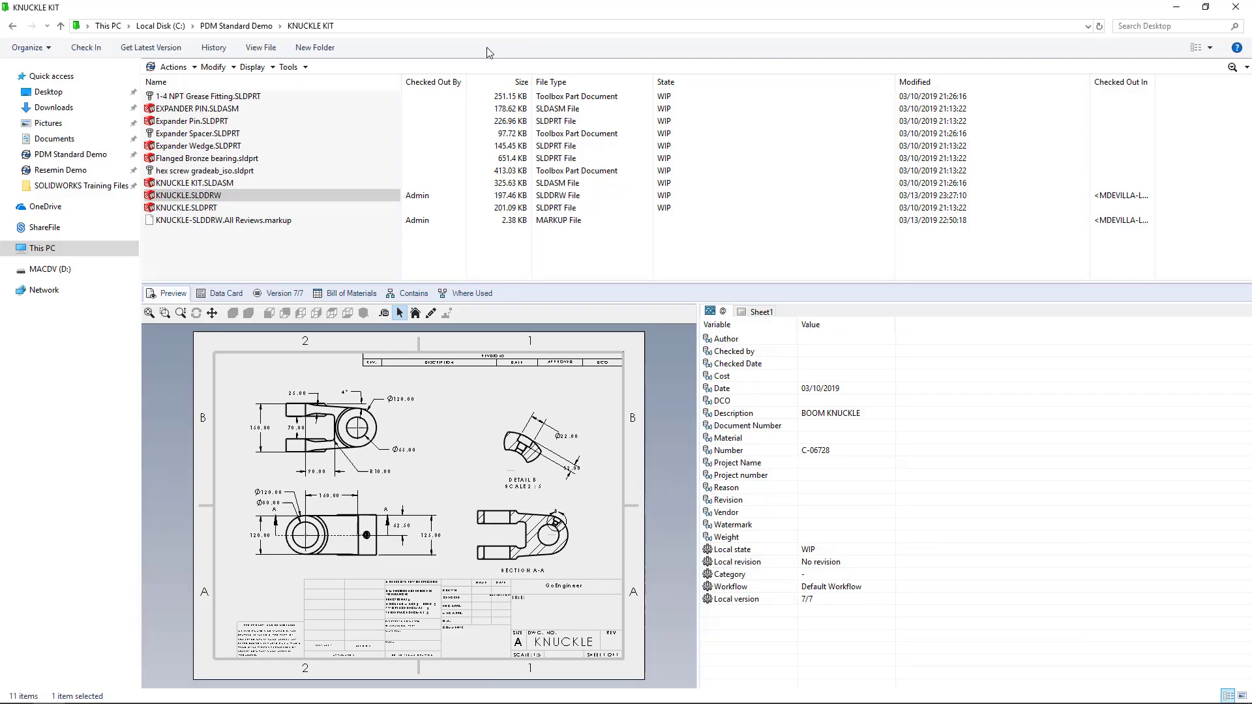
right_click(188, 197)
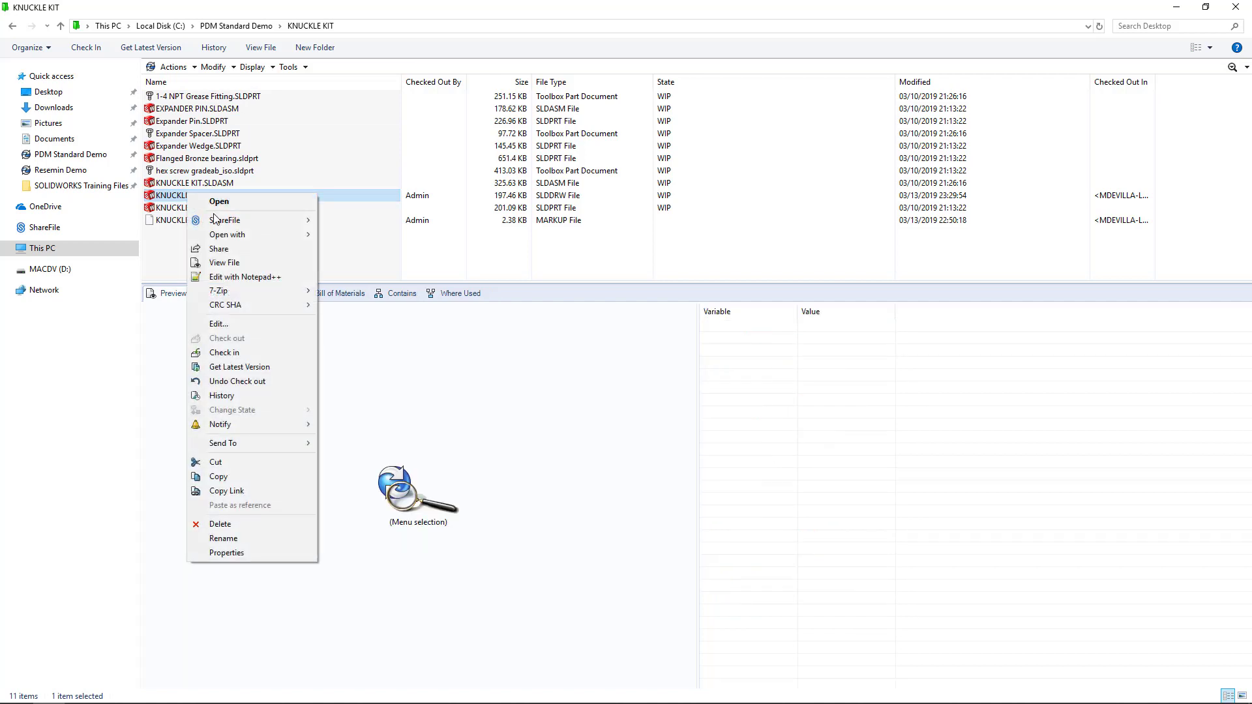
mouse_move(227, 236)
click(345, 233)
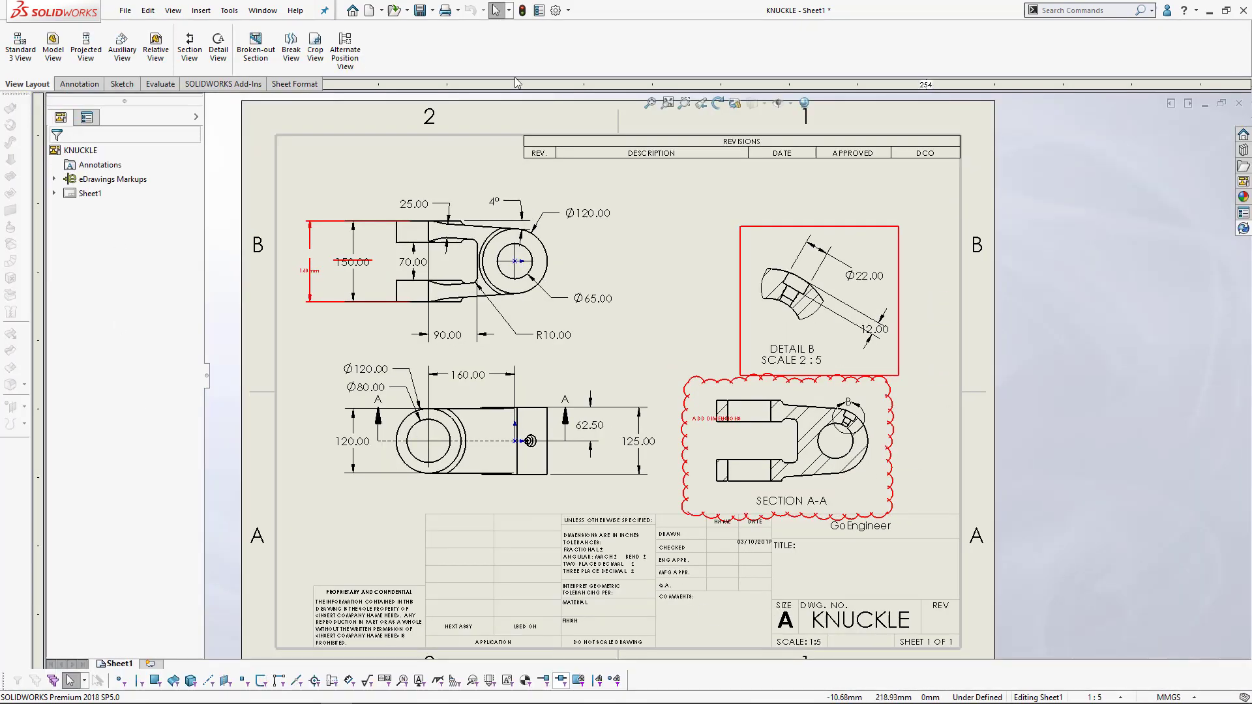
Step: Toggle the eDrawings Markups hidden and then visible again on the KNUCKLE sheet
right_click(108, 184)
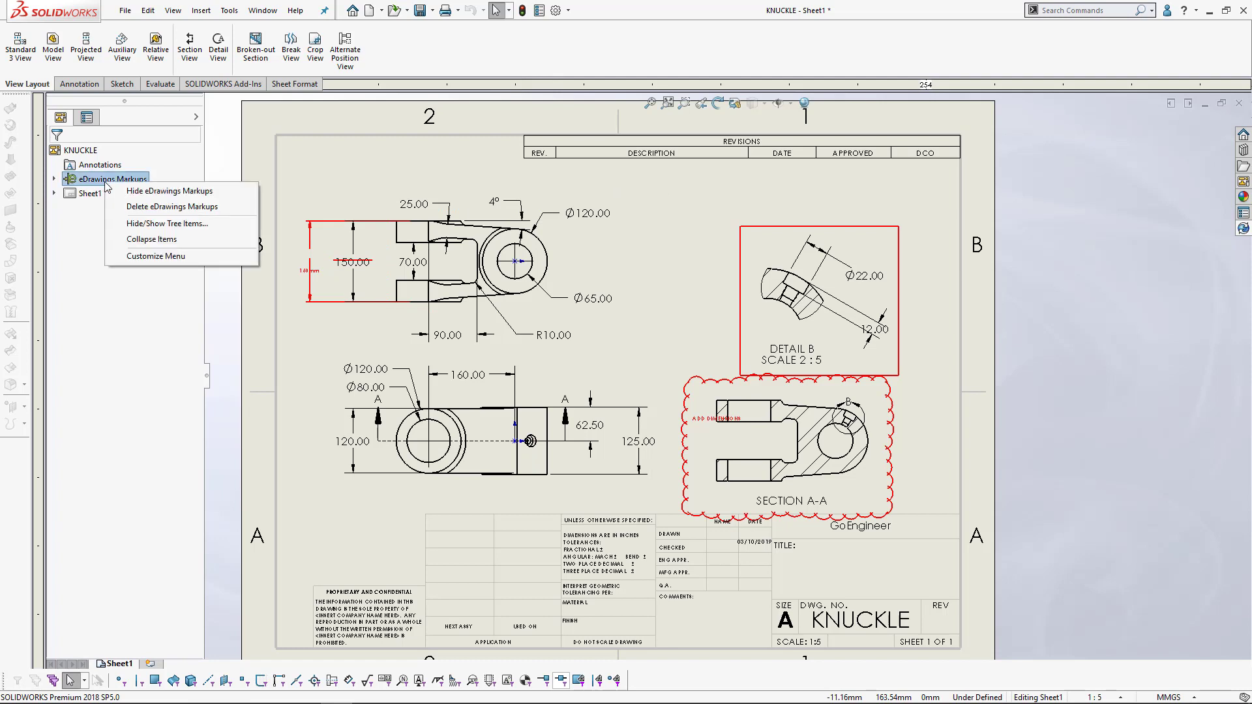
click(109, 190)
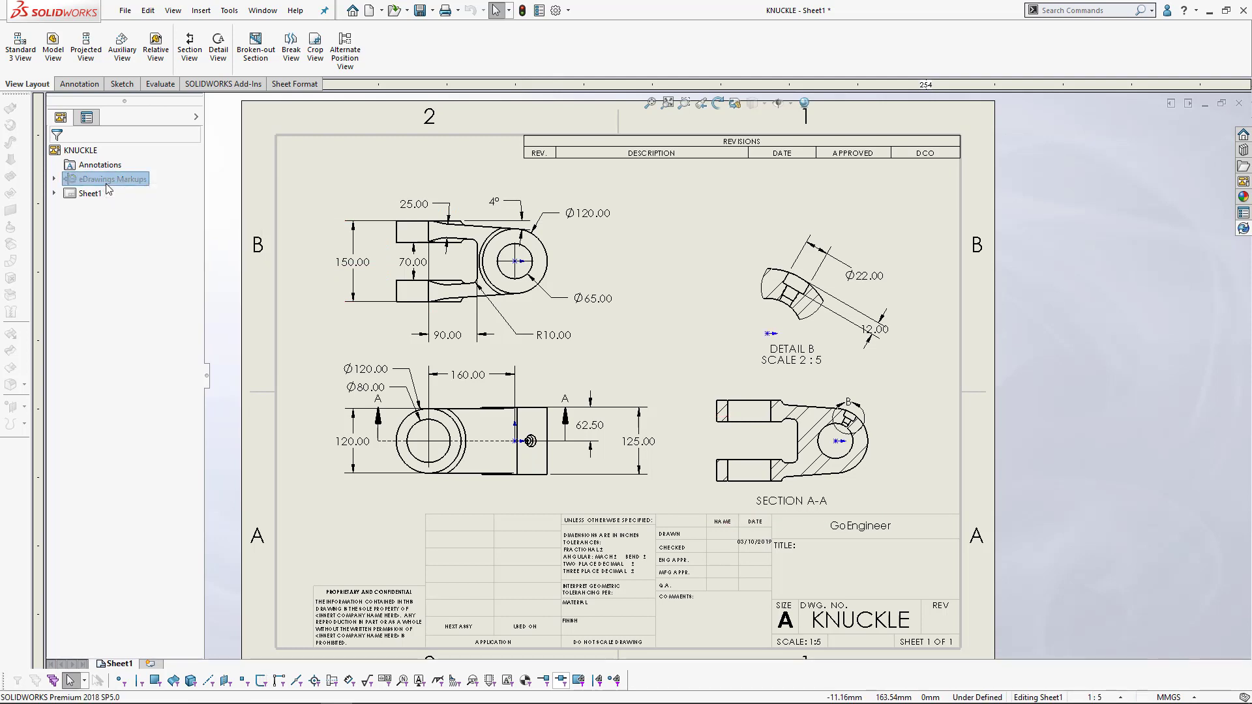
right_click(108, 184)
click(109, 190)
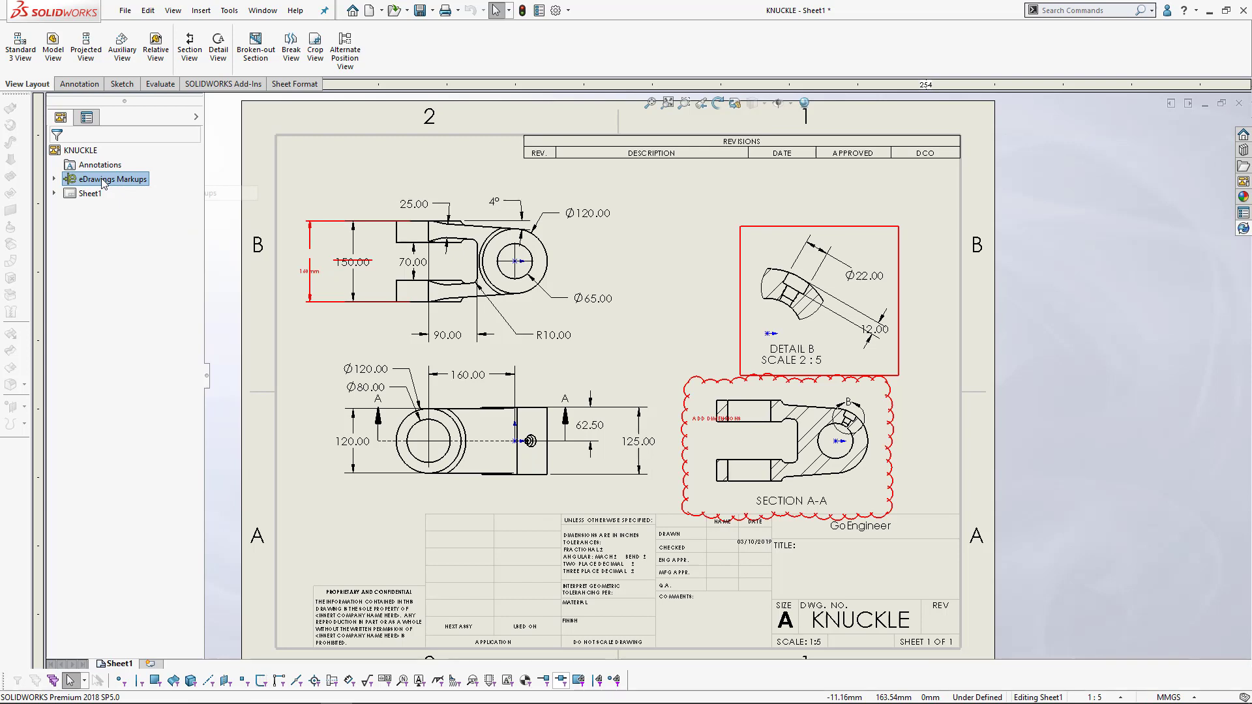
right_click(103, 182)
key(Escape)
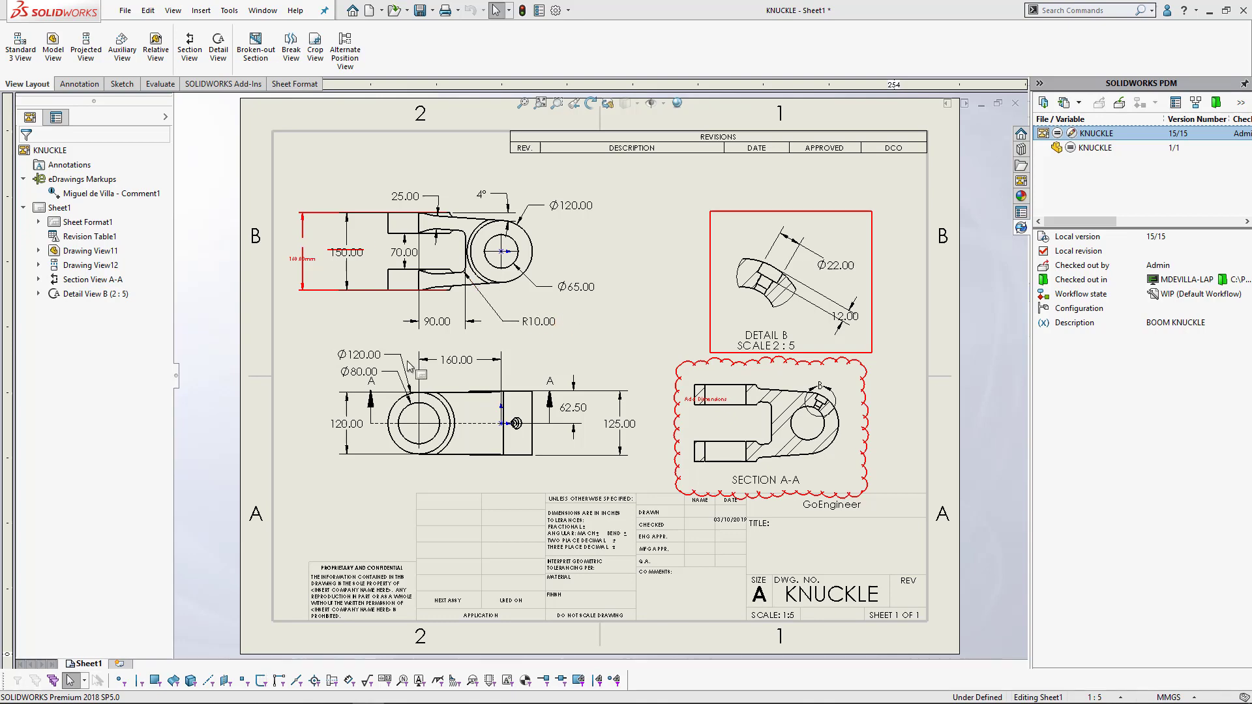
Step: Preview KNUCKLE.SLDDRW in the KNUCKLE KIT vault folder to confirm the markups, then minimize Explorer
click(47, 692)
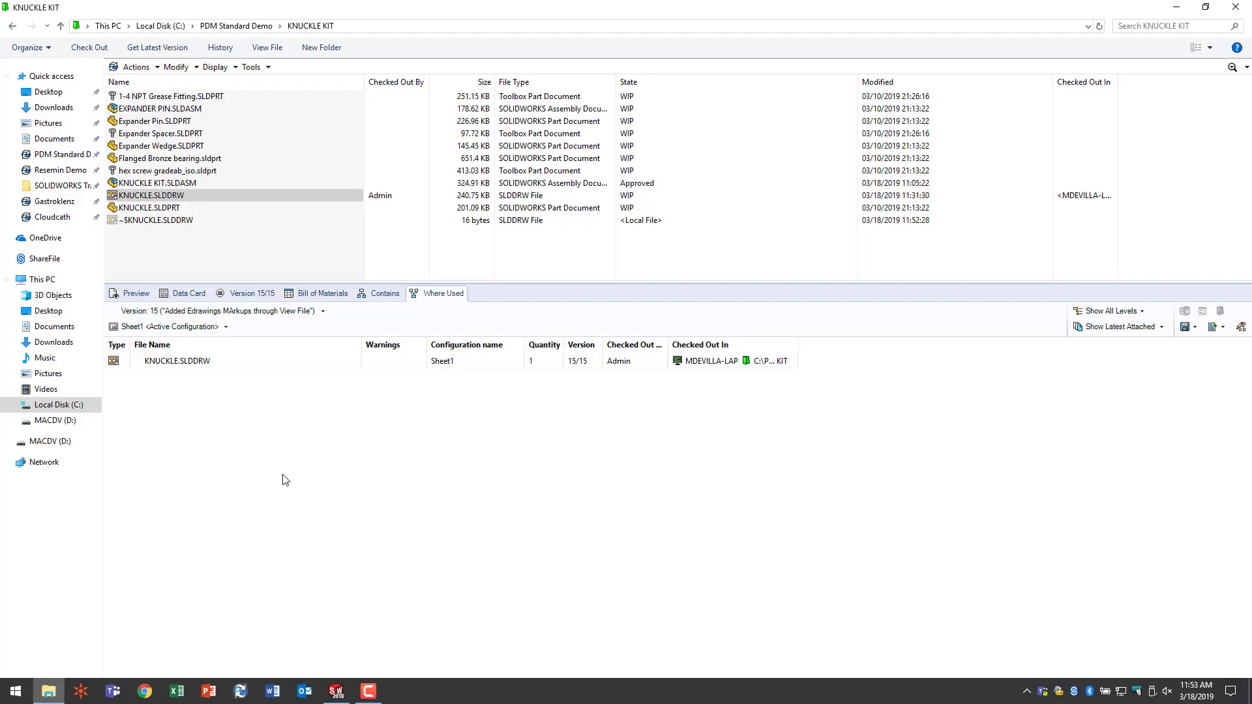
click(154, 208)
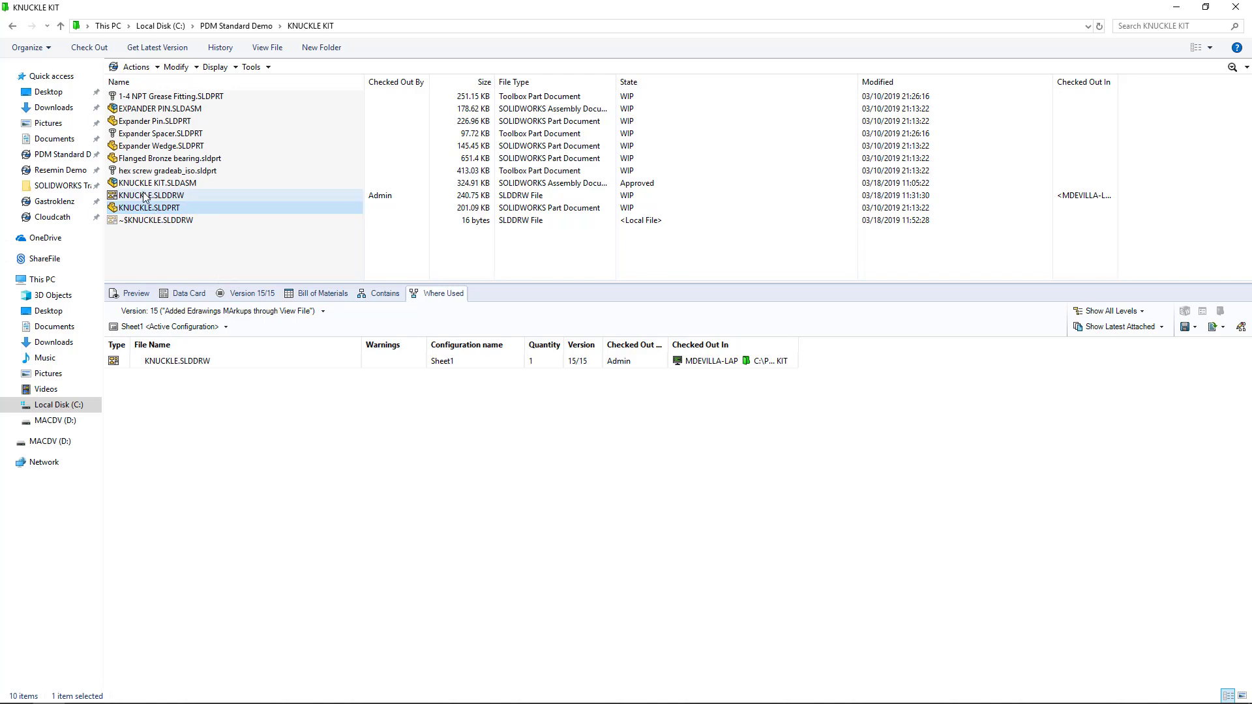
click(137, 294)
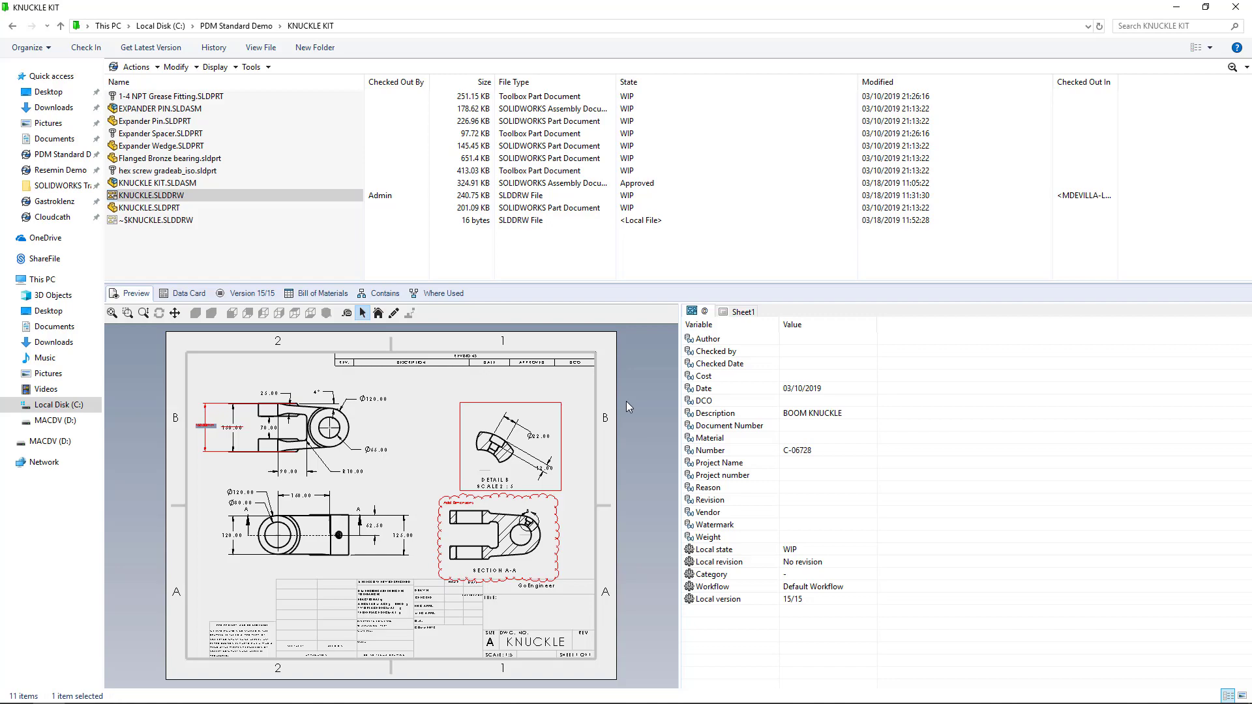
click(1169, 6)
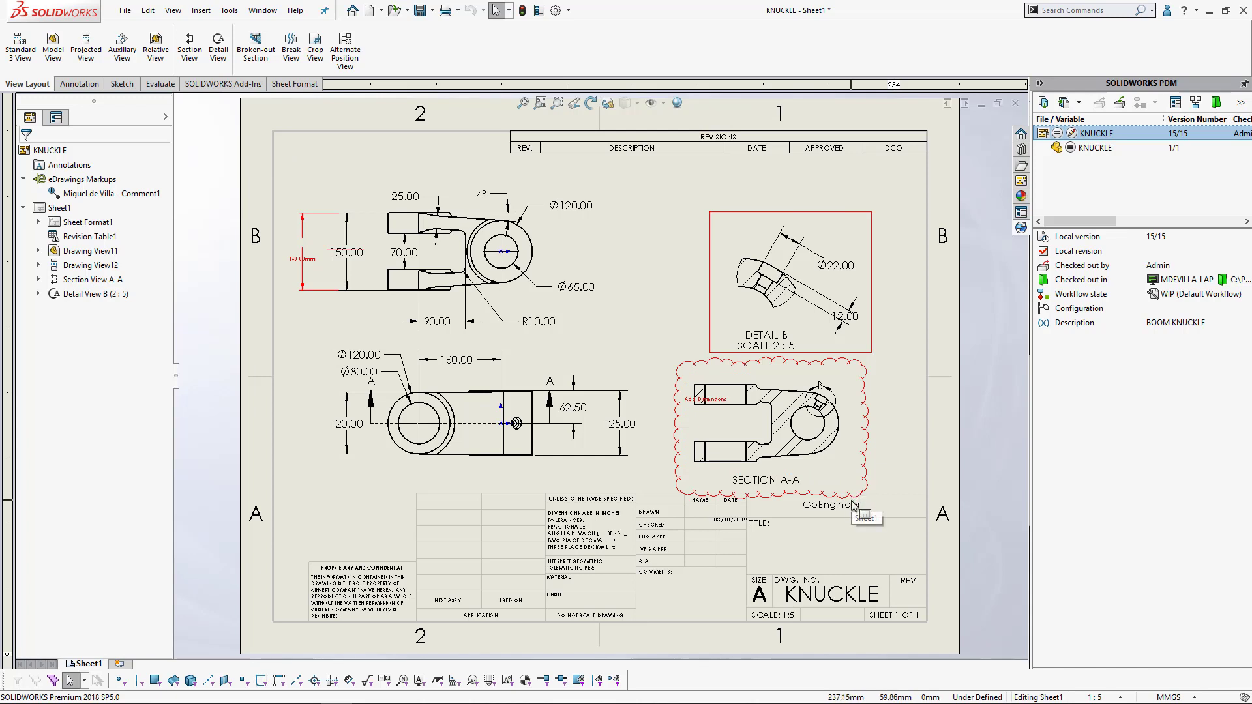
Step: Delete the eDrawings Markups, save the drawing, and start its Check In from the PDM pane
right_click(103, 179)
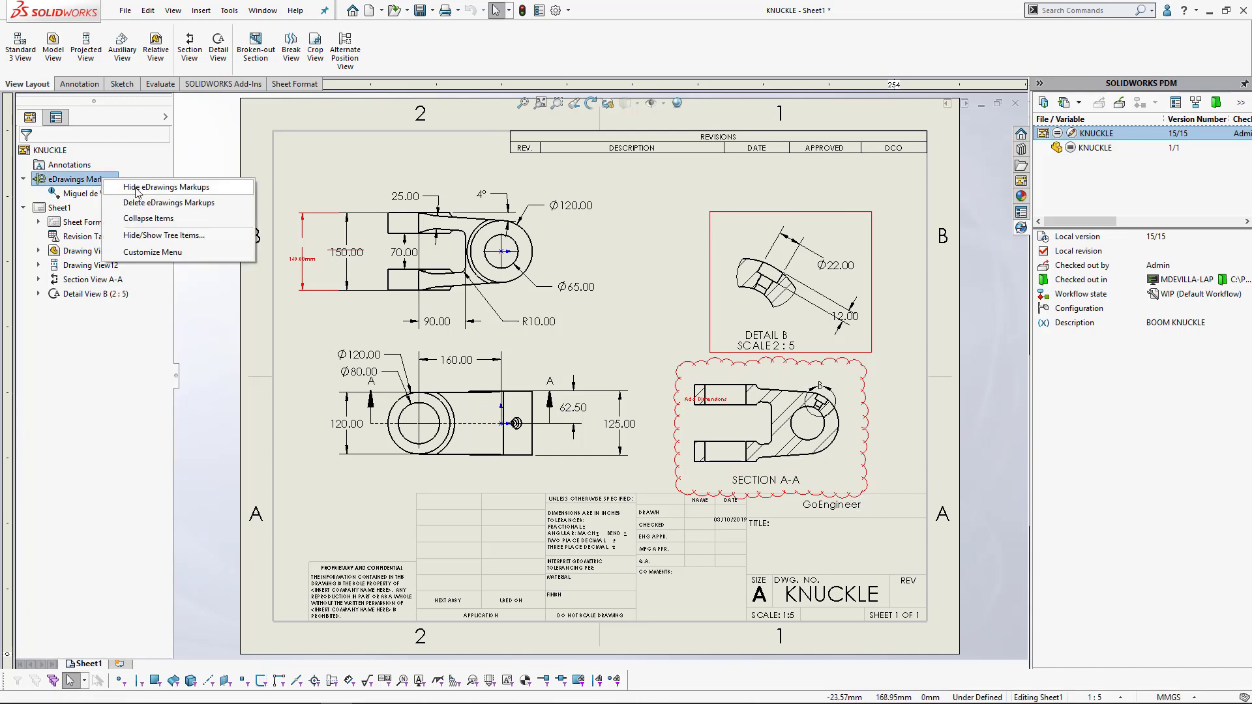
click(167, 202)
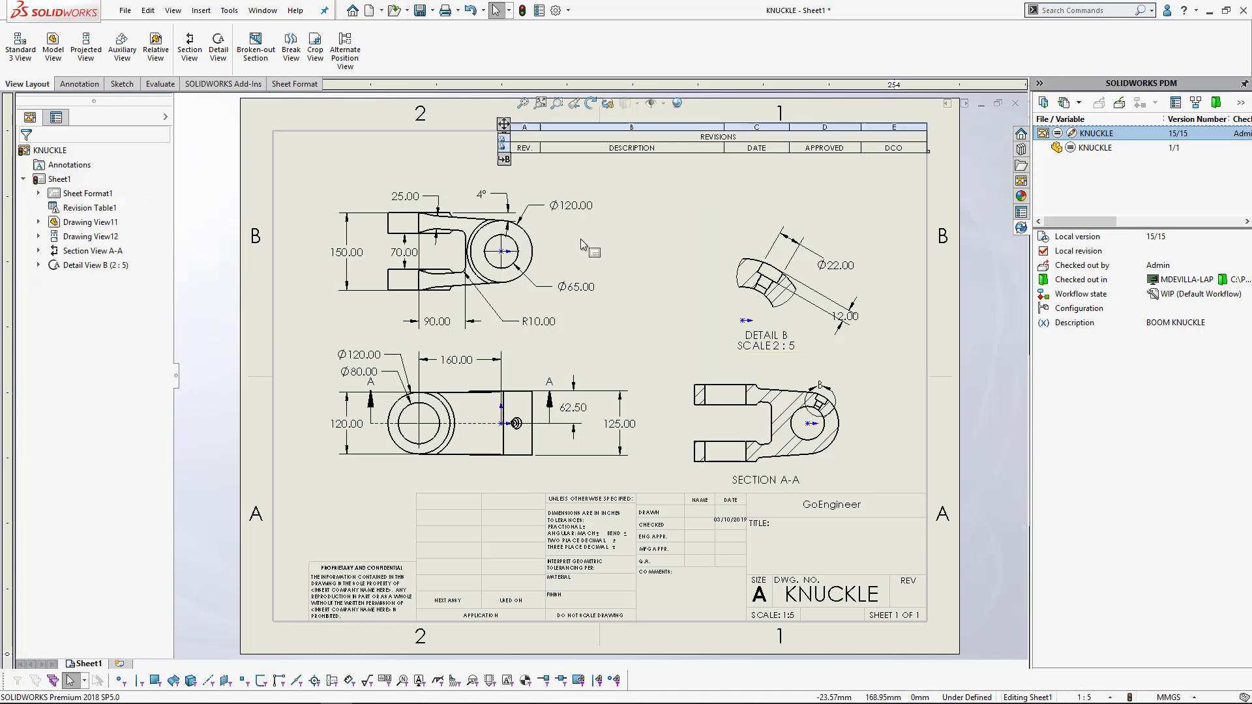
click(420, 9)
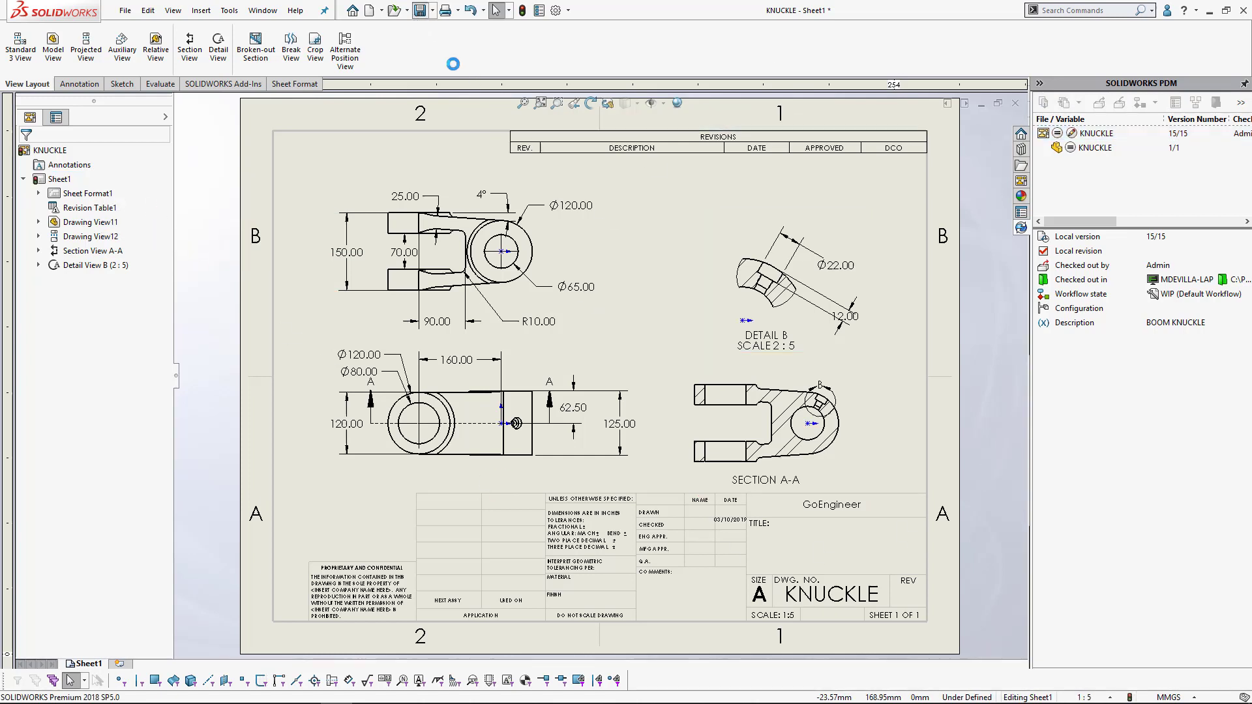
right_click(1112, 134)
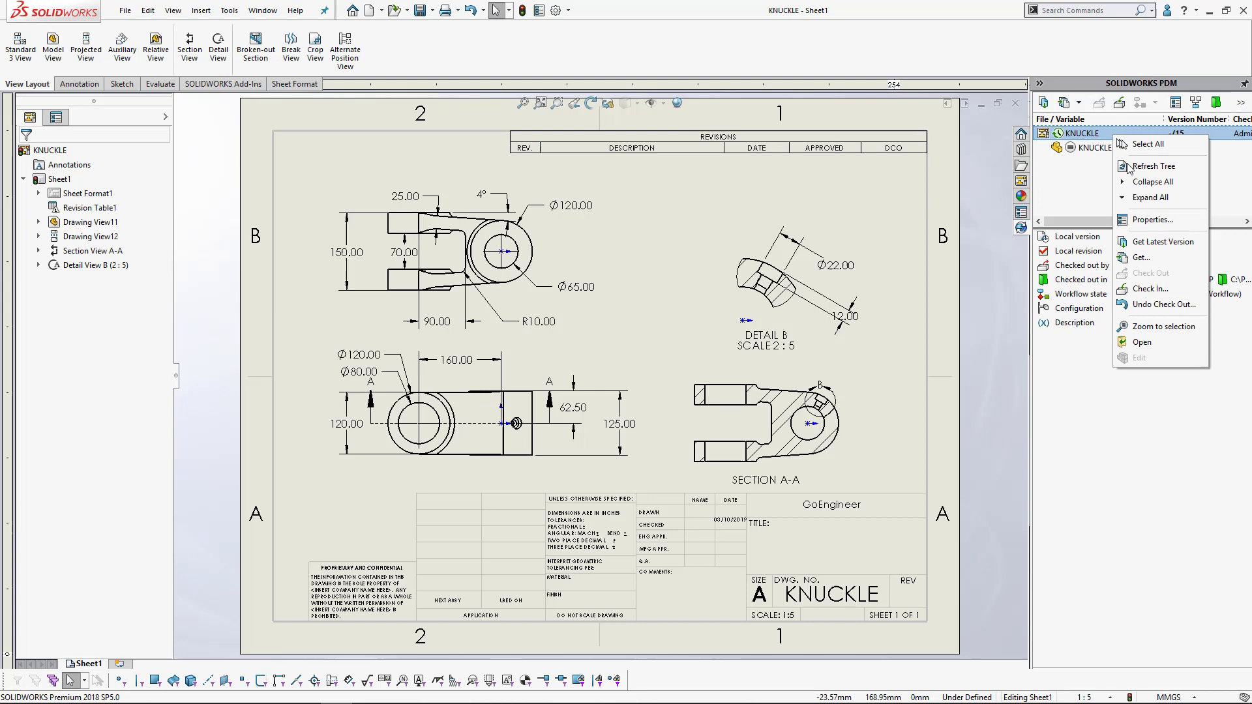
click(1149, 288)
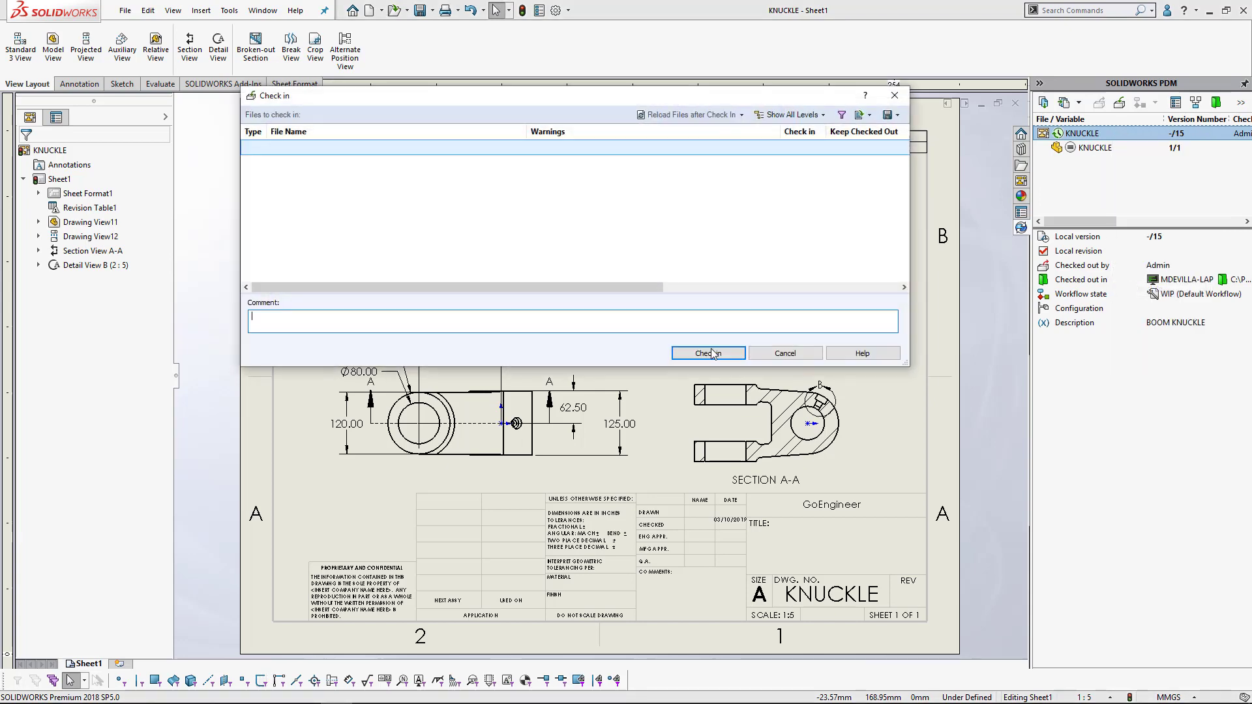
Step: Check in KNUCKLE.SLDDRW as version 16, close it, and bring up its actions in the vault
click(712, 353)
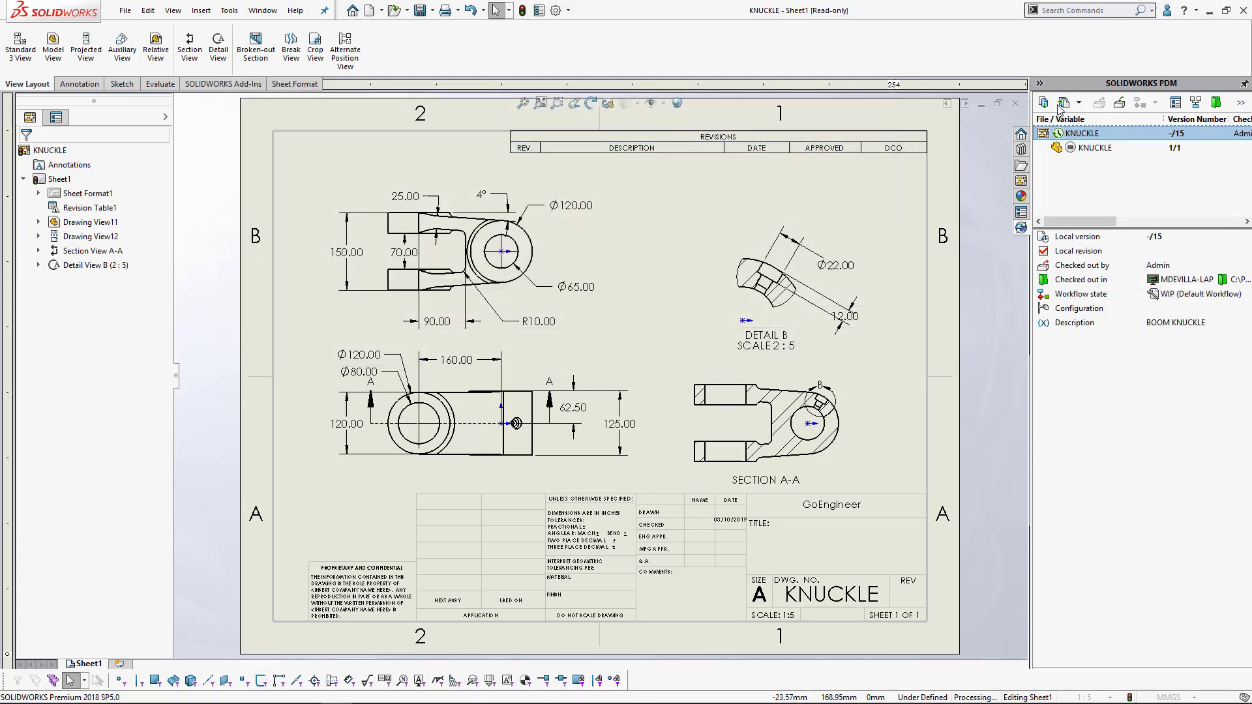
click(1017, 104)
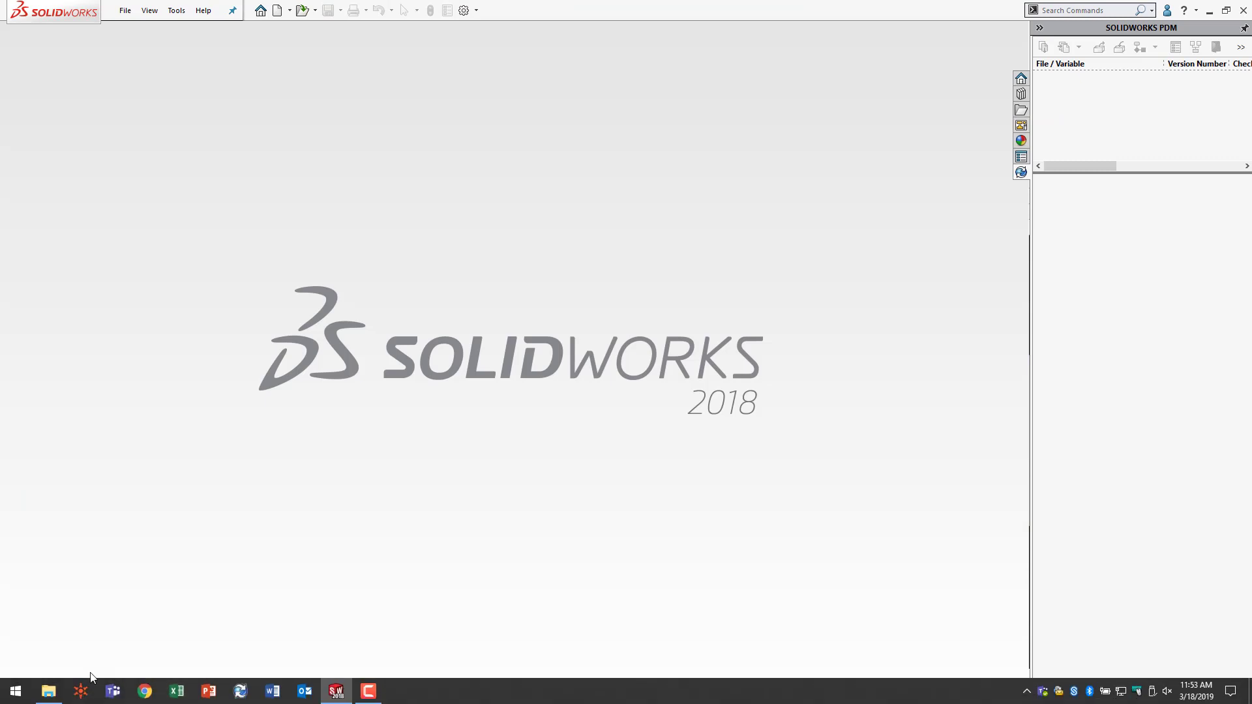
click(54, 692)
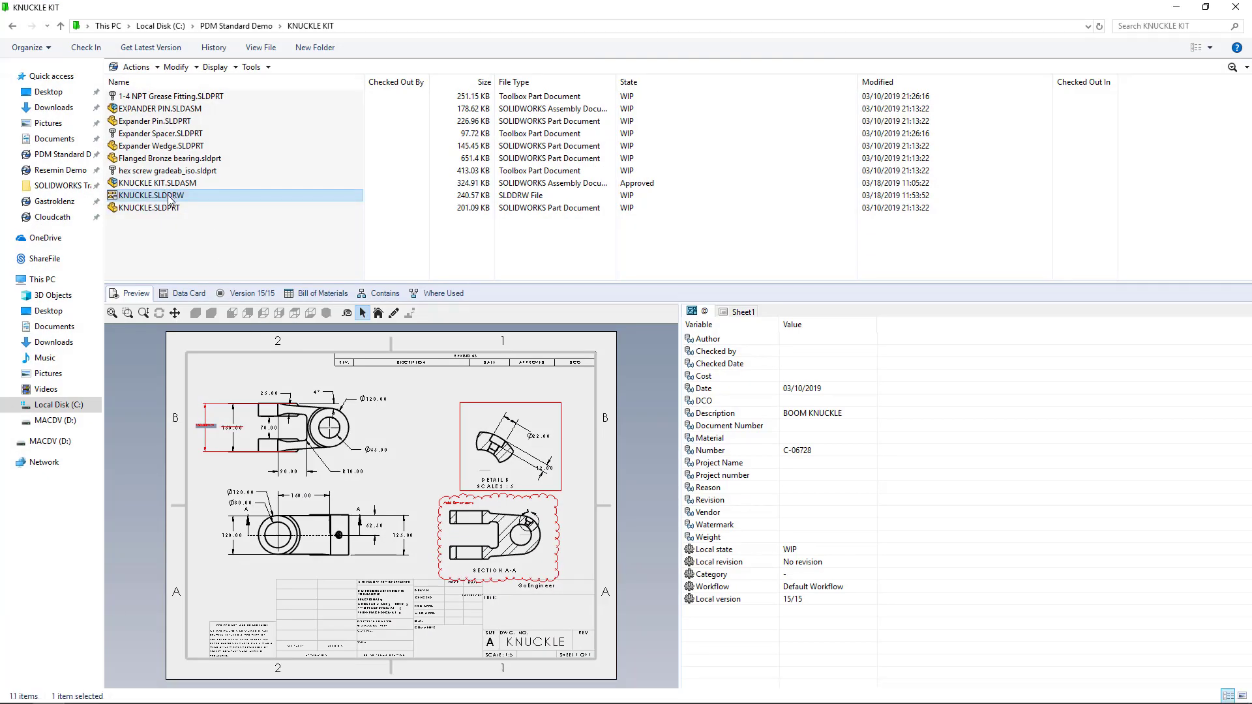
right_click(170, 200)
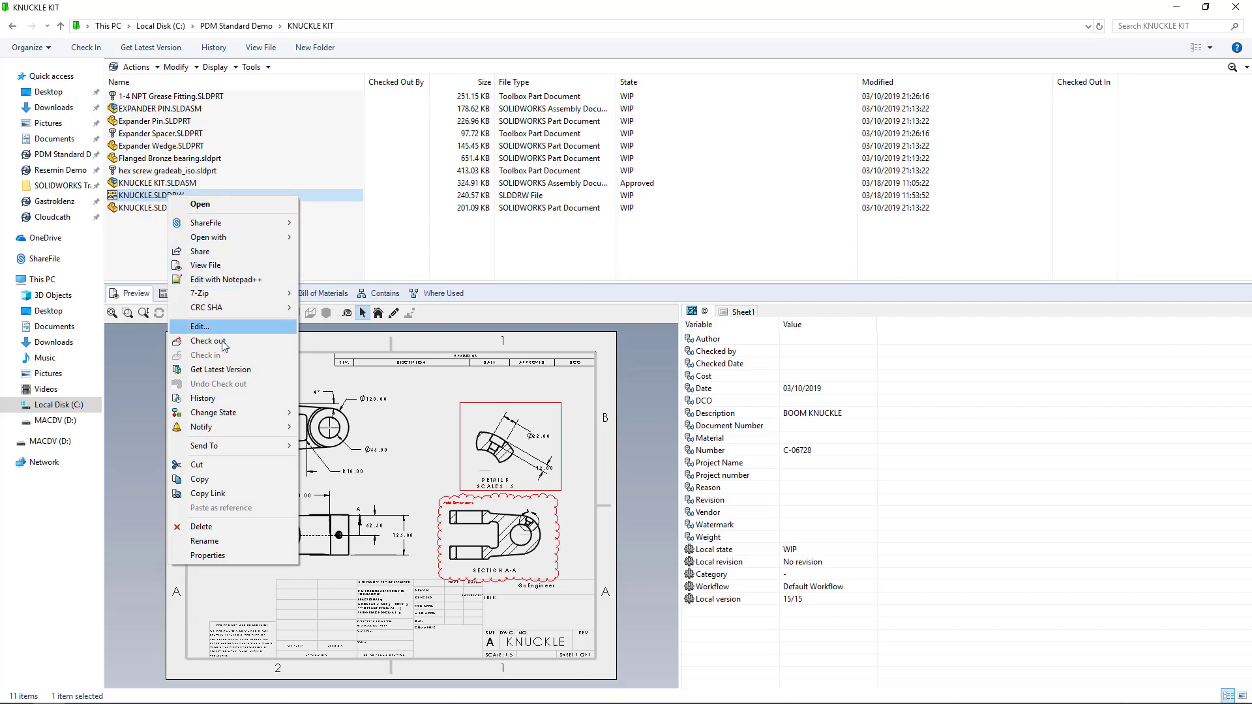
Step: View the drawing in eDrawings and add a red dimension markup with comment 3165 beside 150.00
click(215, 266)
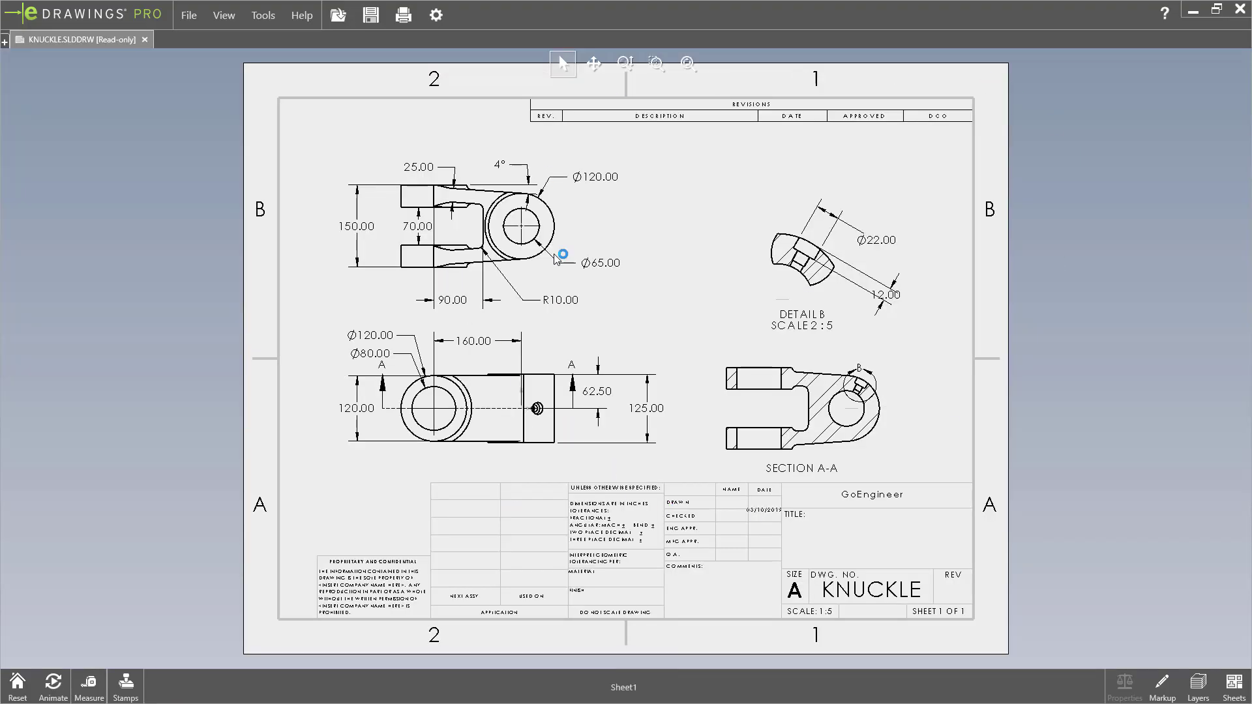
click(1163, 682)
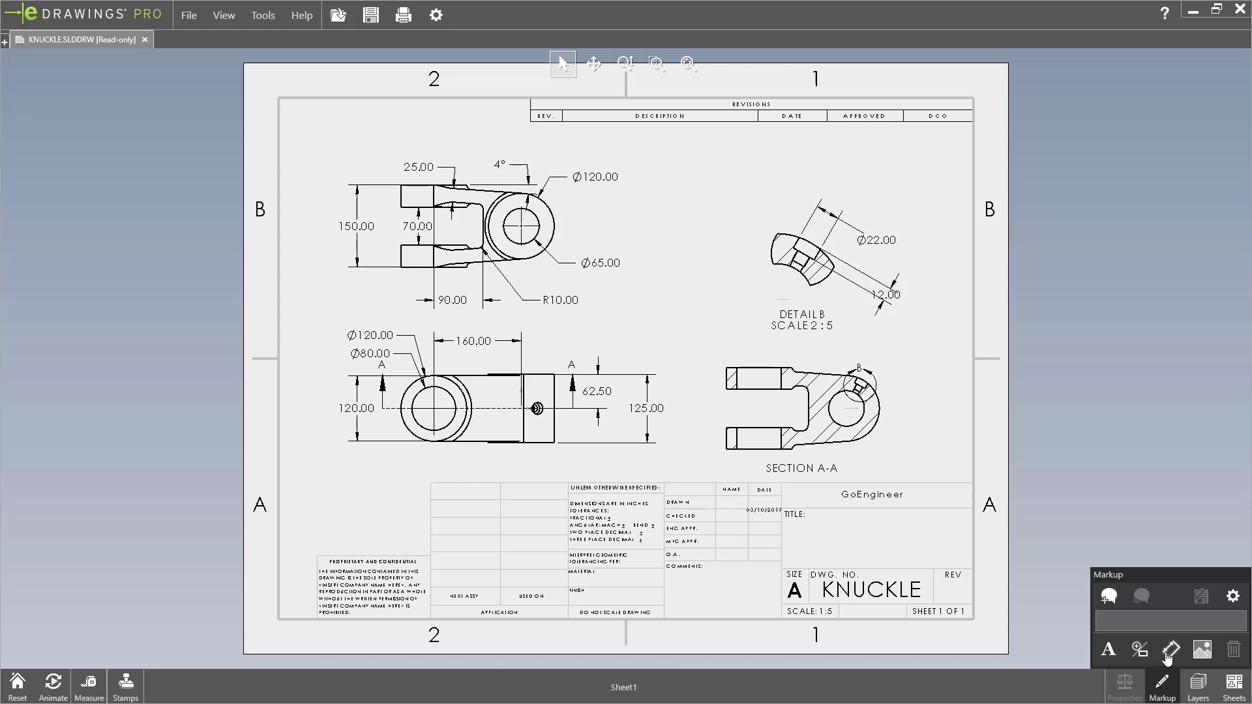
click(1170, 653)
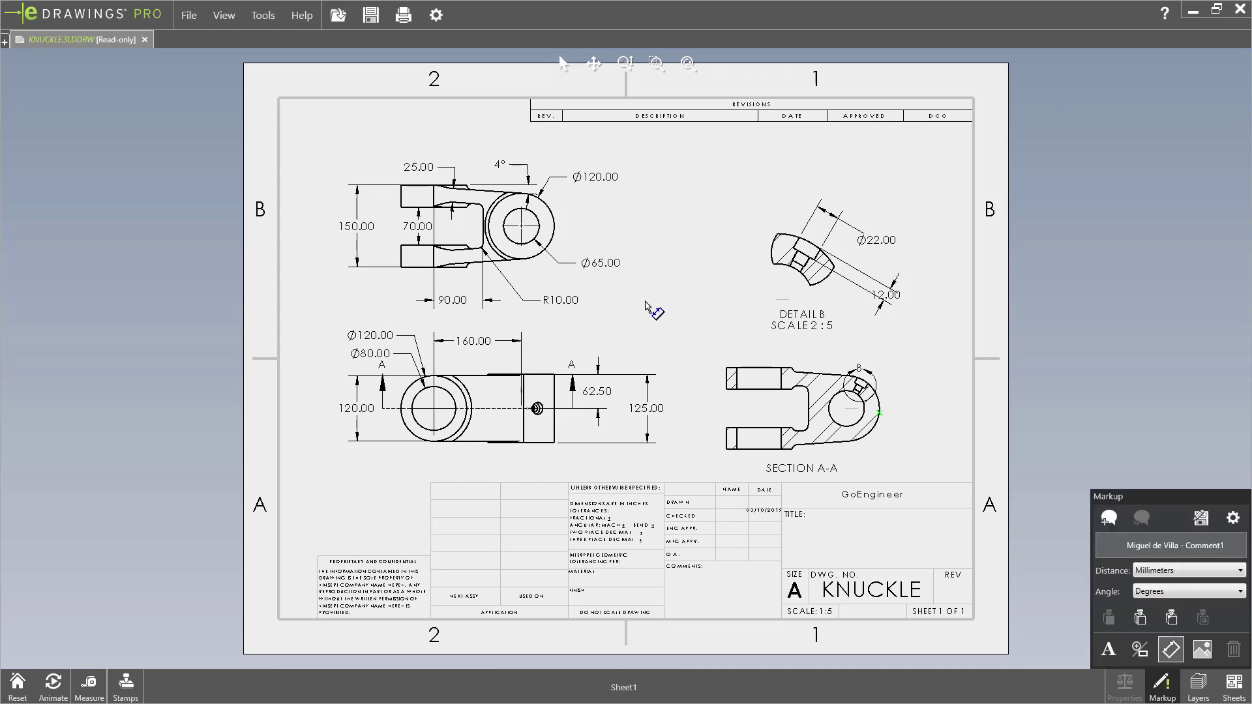
click(434, 257)
click(331, 209)
text(31)
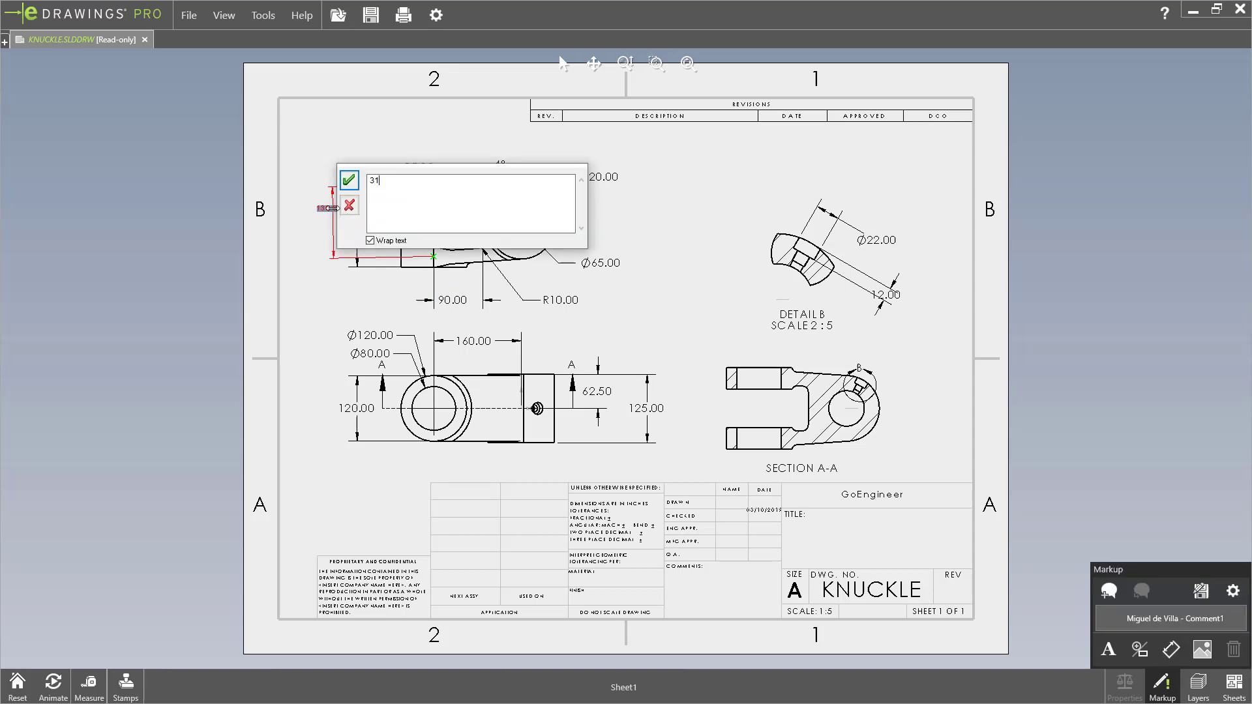
text(65)
click(349, 180)
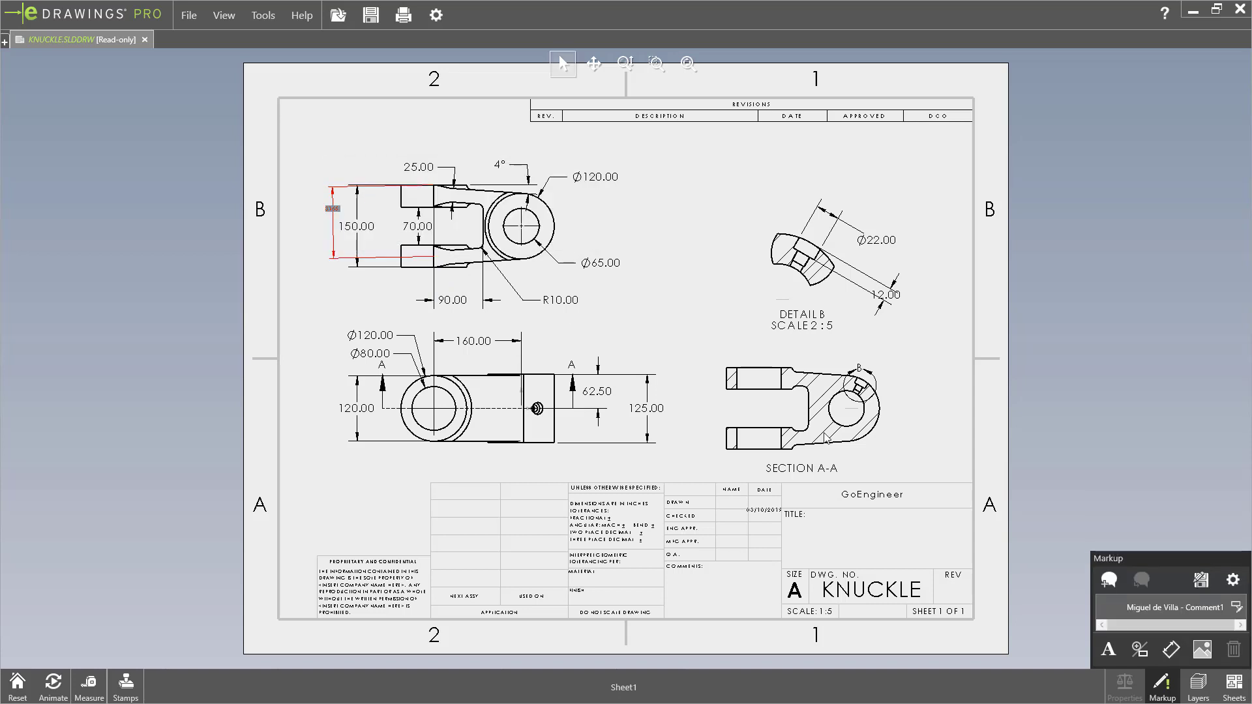
Step: Add an ADD DIMS cloud and enlarge it to enclose Section A-A
click(1109, 650)
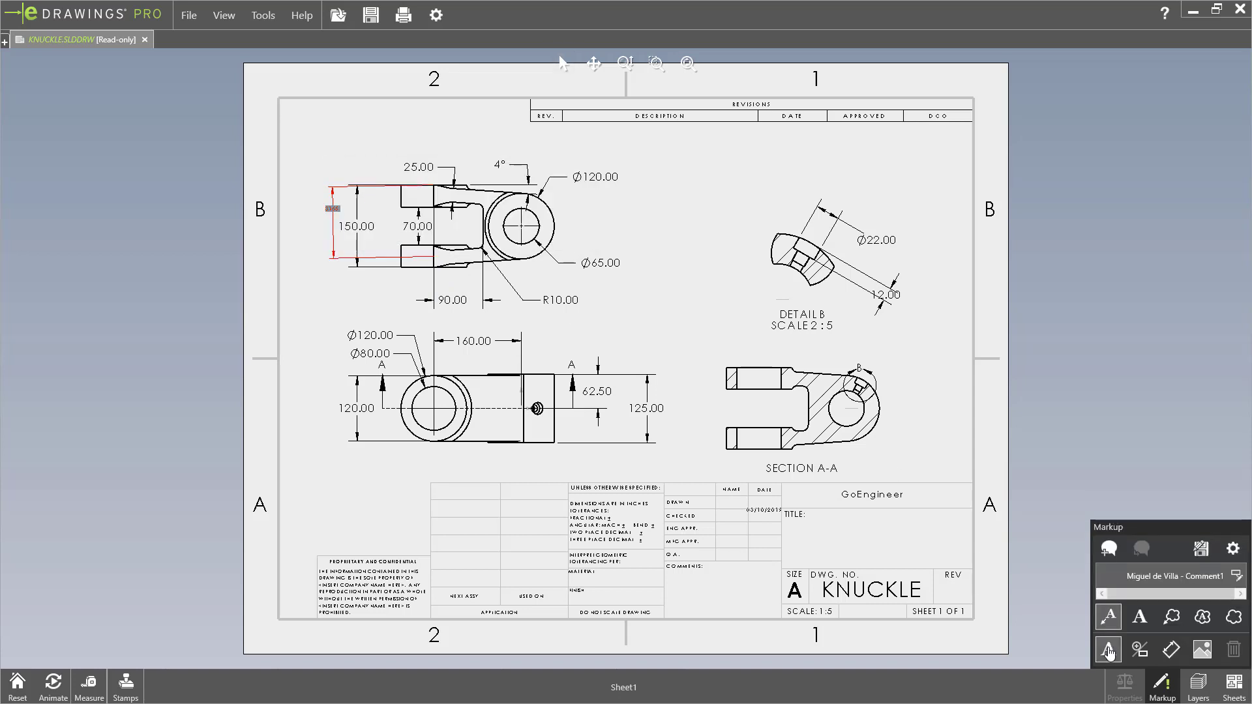
click(1202, 616)
click(706, 341)
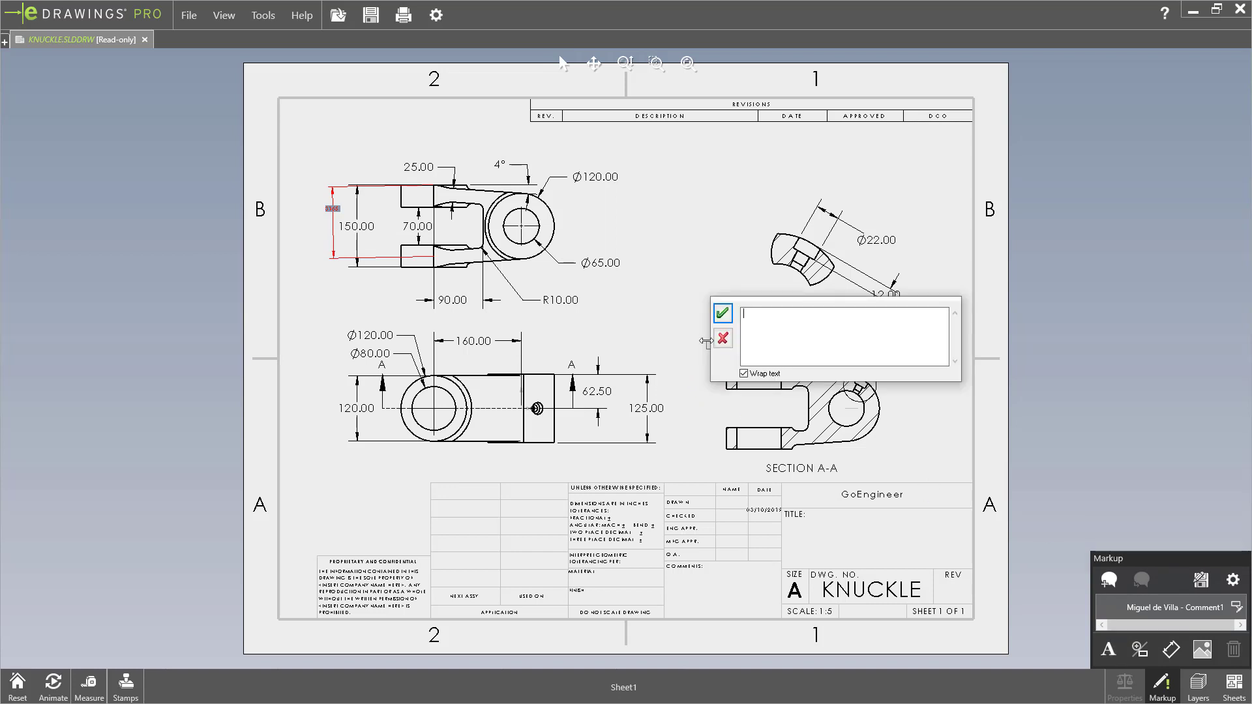
click(722, 314)
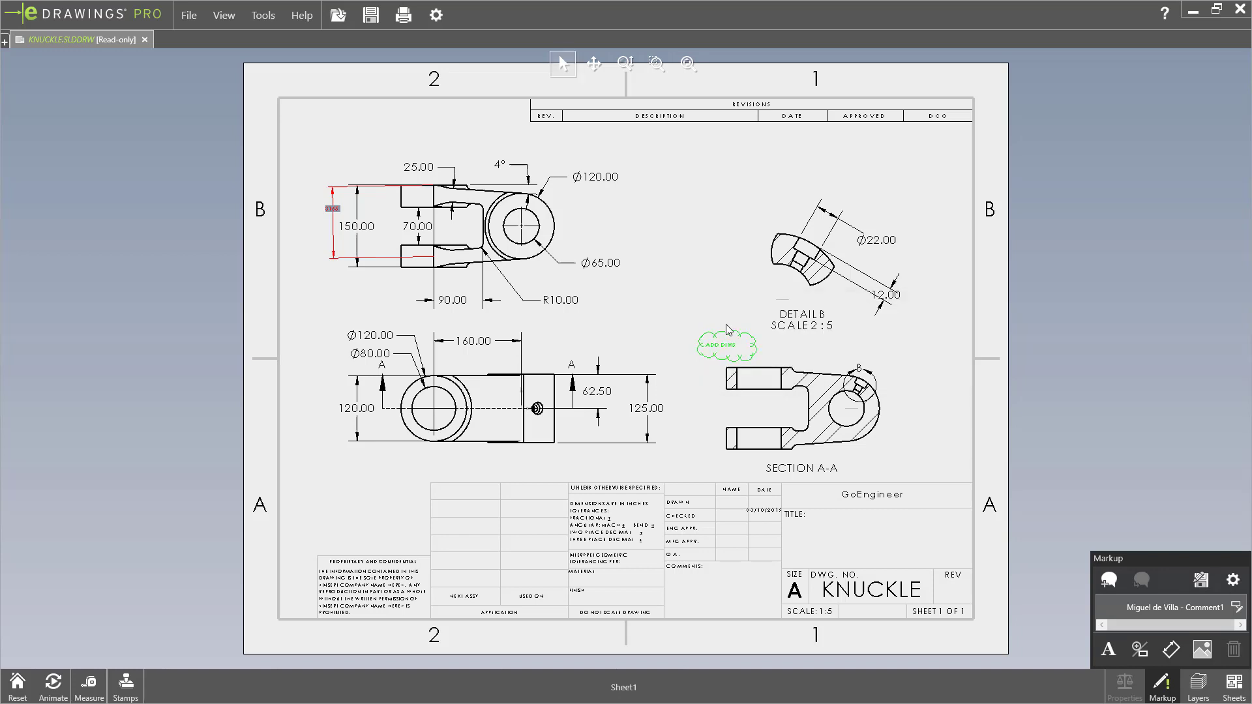
drag(749, 359, 903, 487)
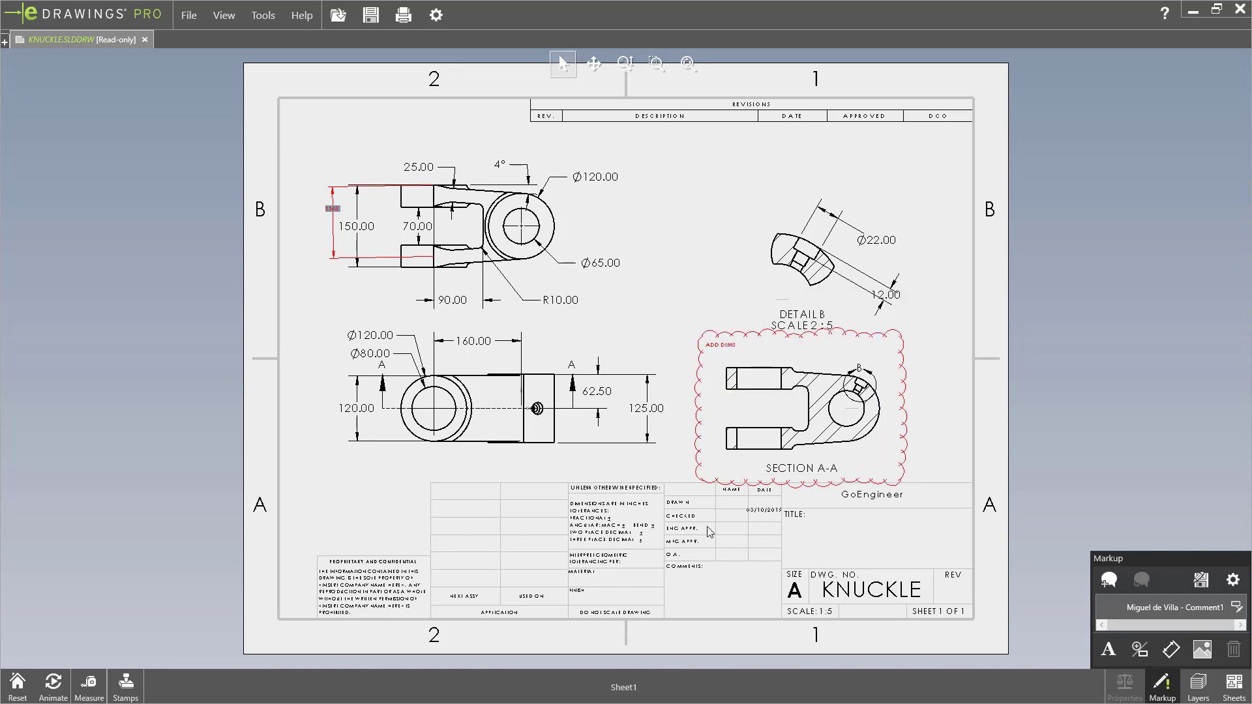
Step: Save markups from <All Reviewers> as KNUCKLE-SLDDRW-All Reviews.markup in the KNUCKLE KIT folder
click(189, 16)
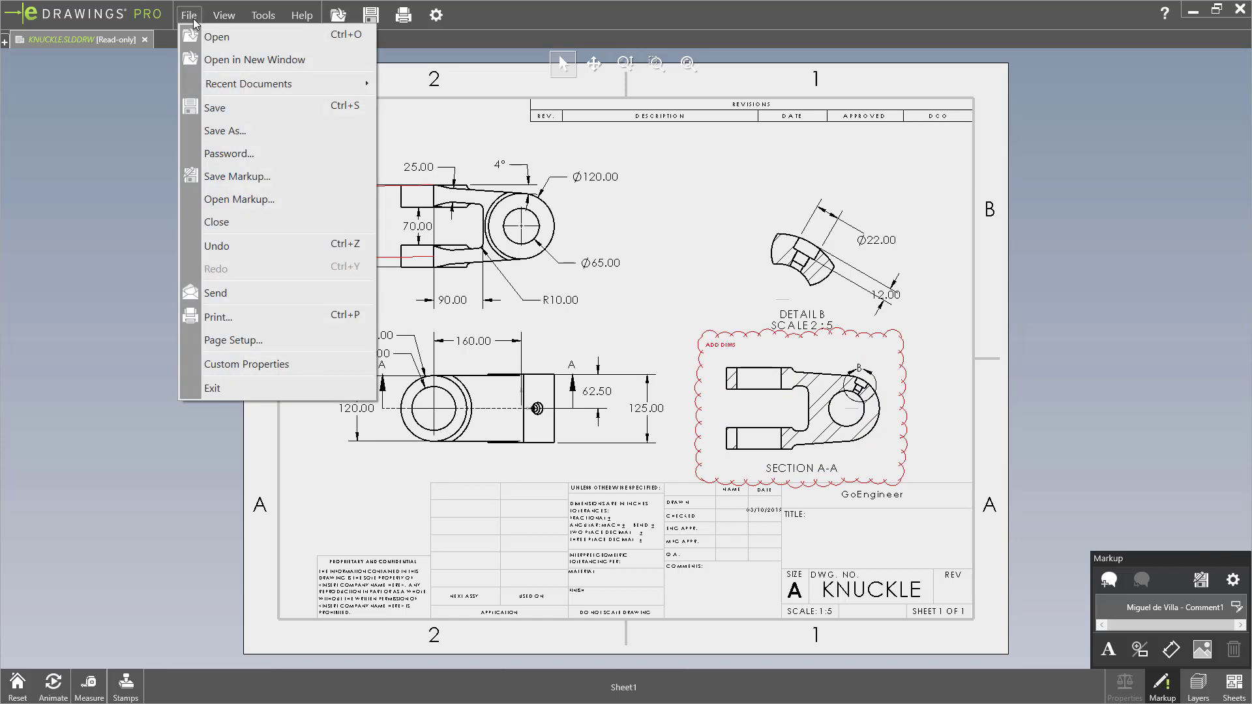
click(228, 177)
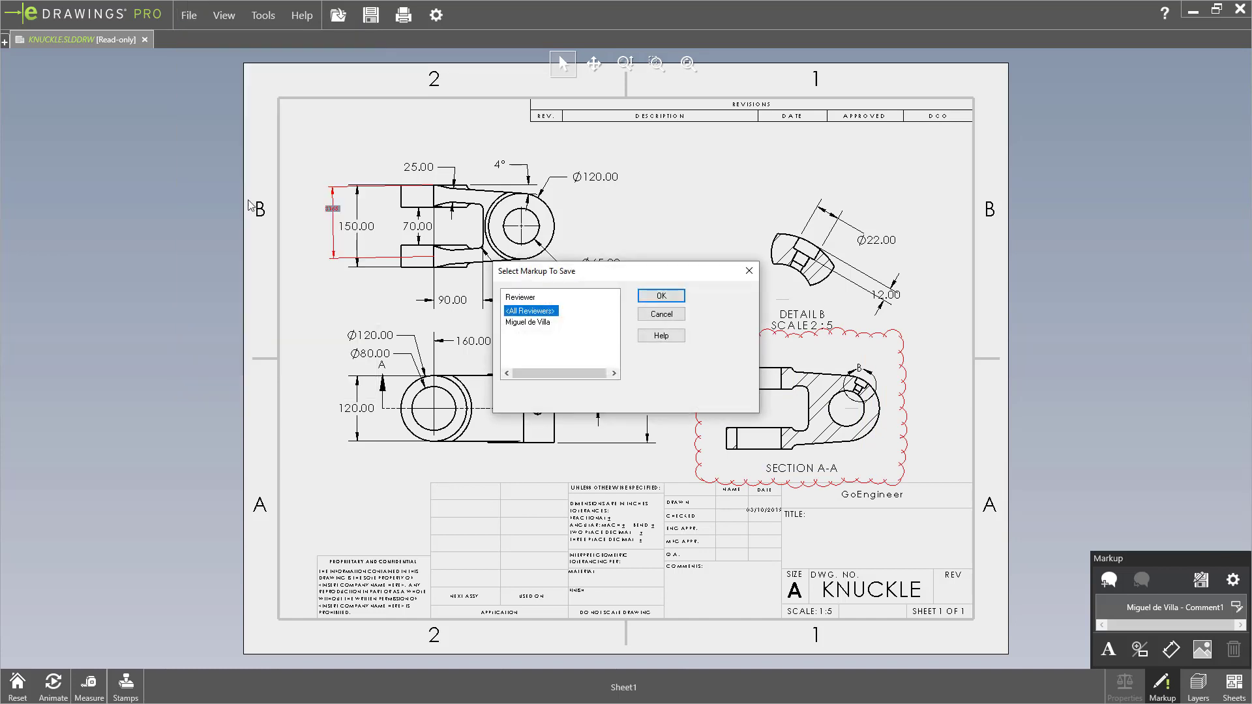
click(662, 292)
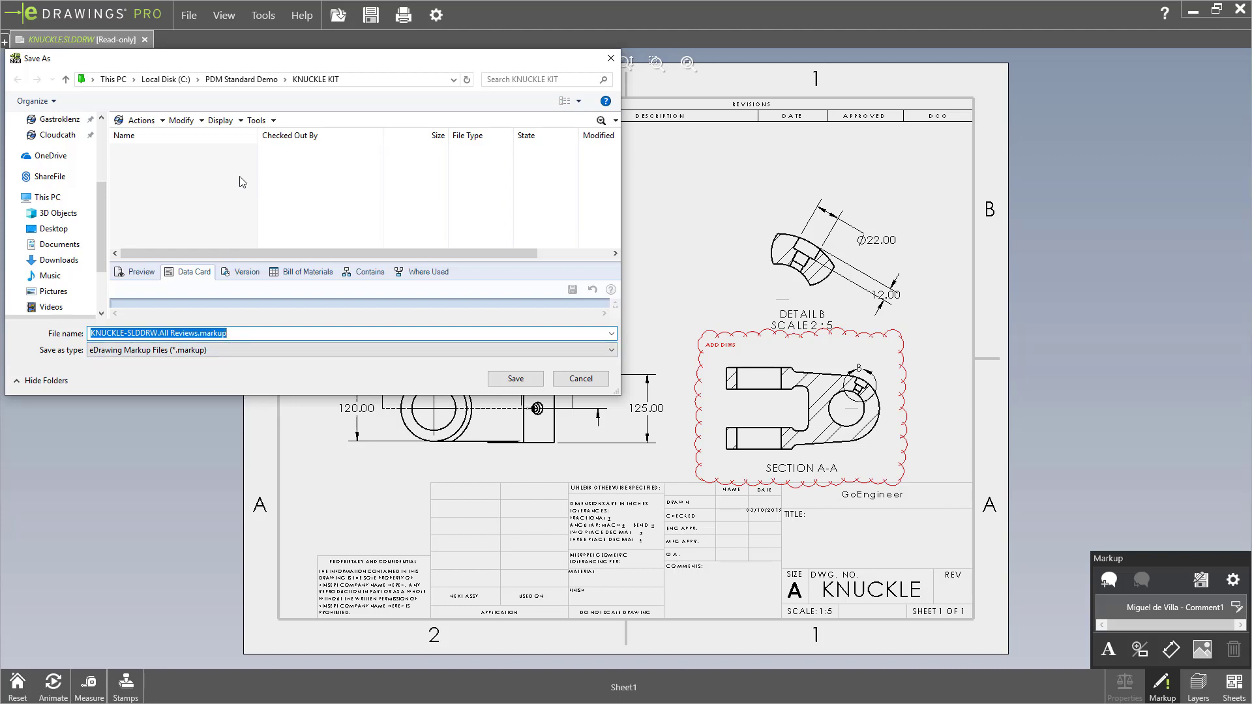
click(499, 380)
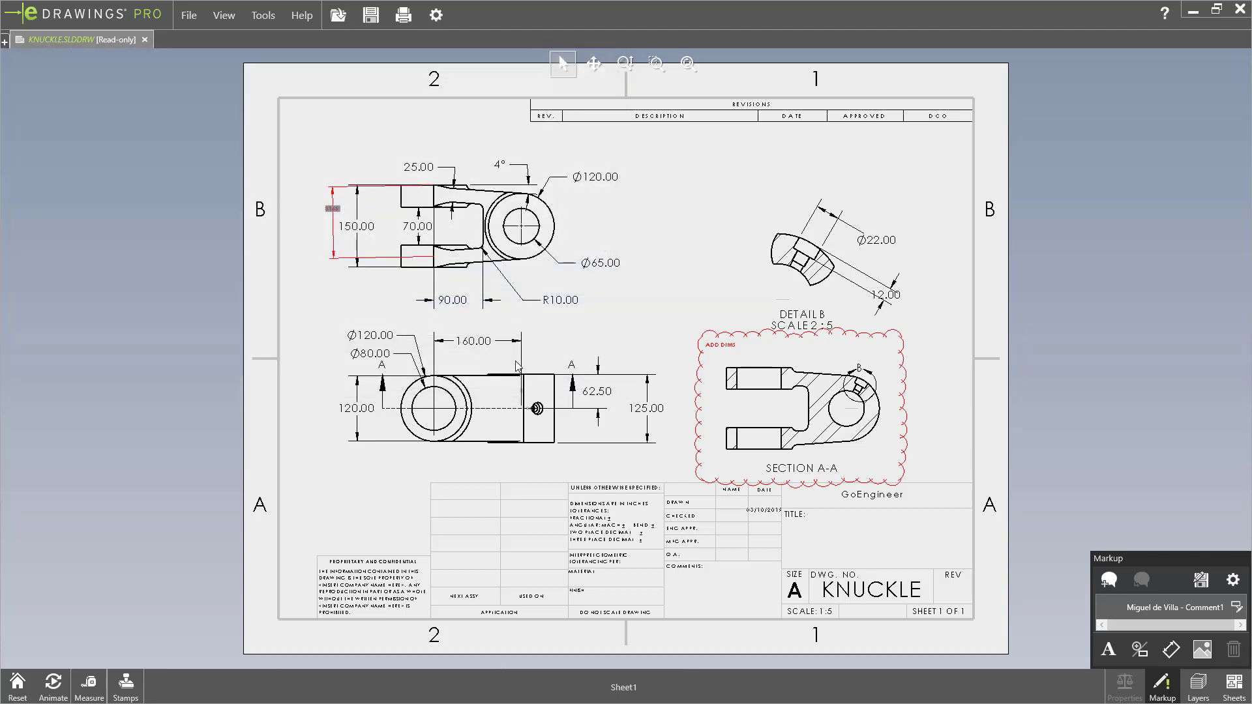
Step: Minimize eDrawings and copy KNUCKLE.SLDDRW and KNUCKLE.SLDPRT in the vault
click(1195, 12)
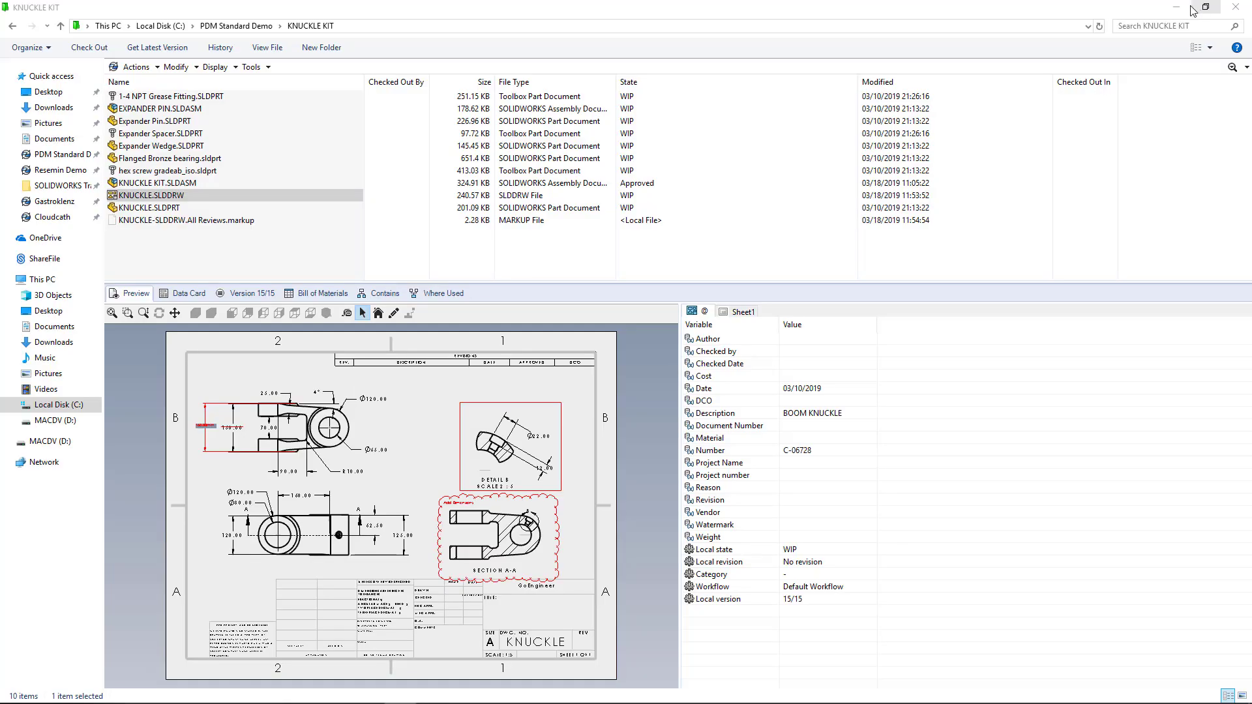
click(205, 208)
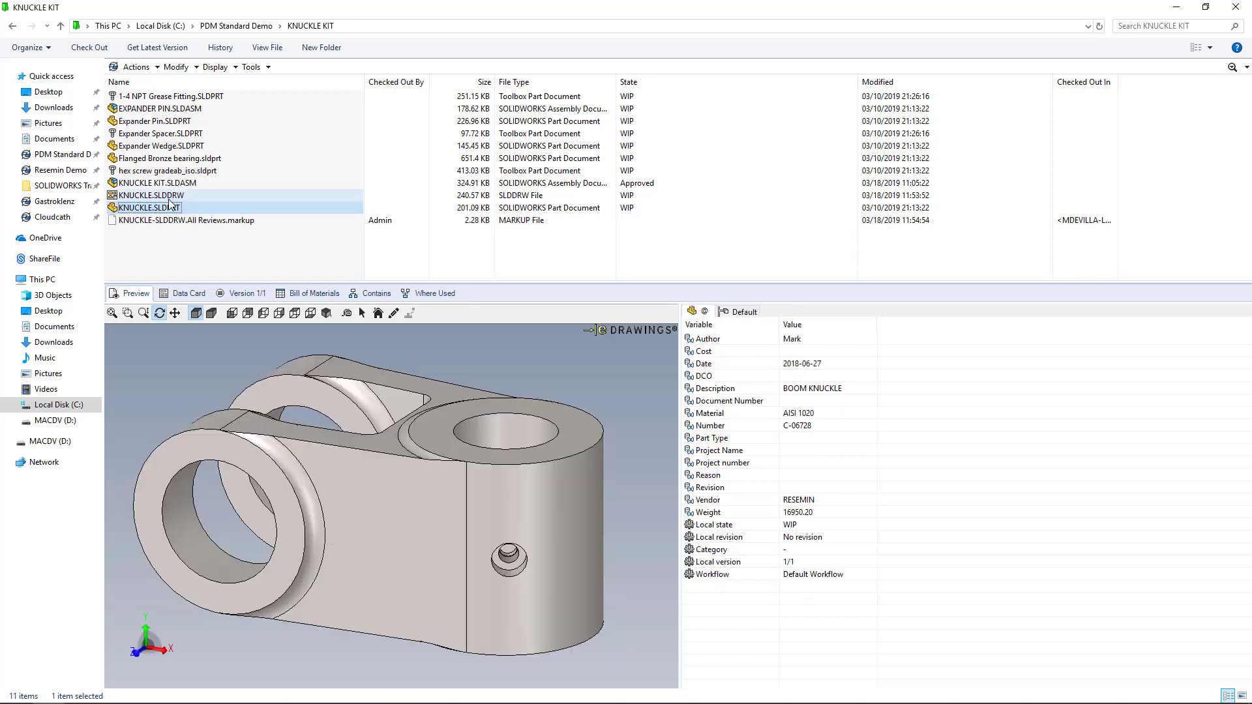
ctrl+click(169, 205)
right_click(169, 204)
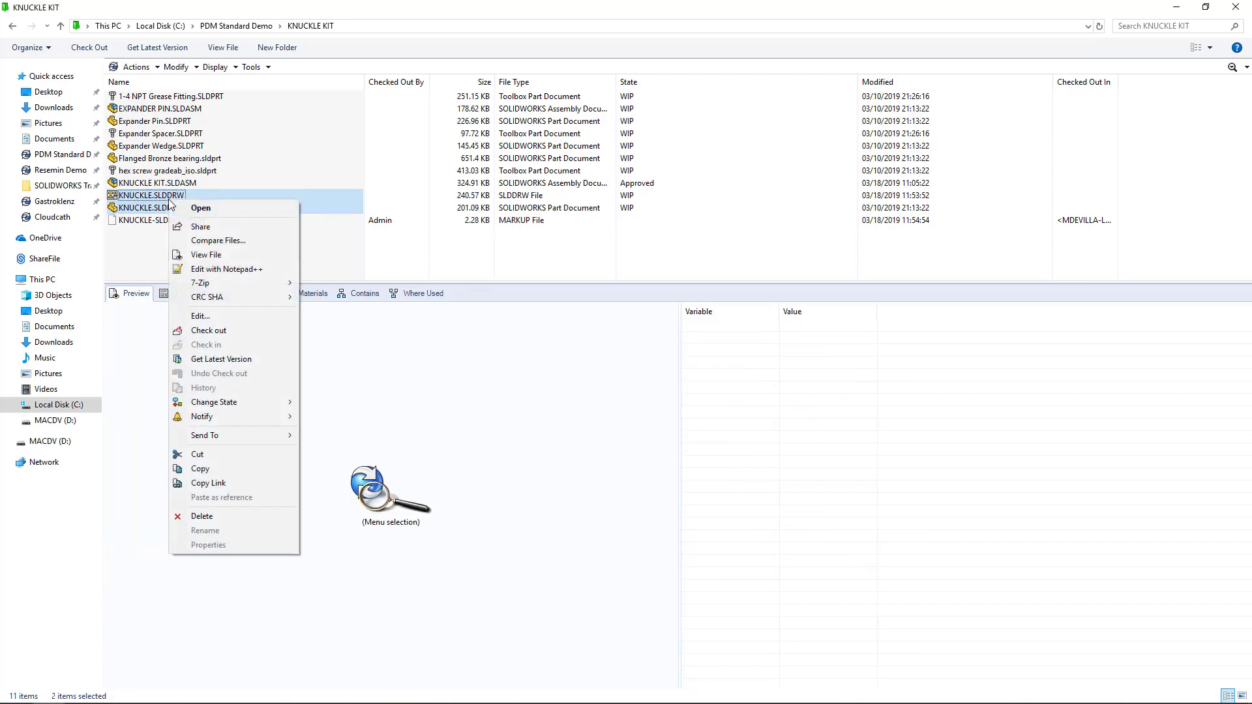
click(253, 468)
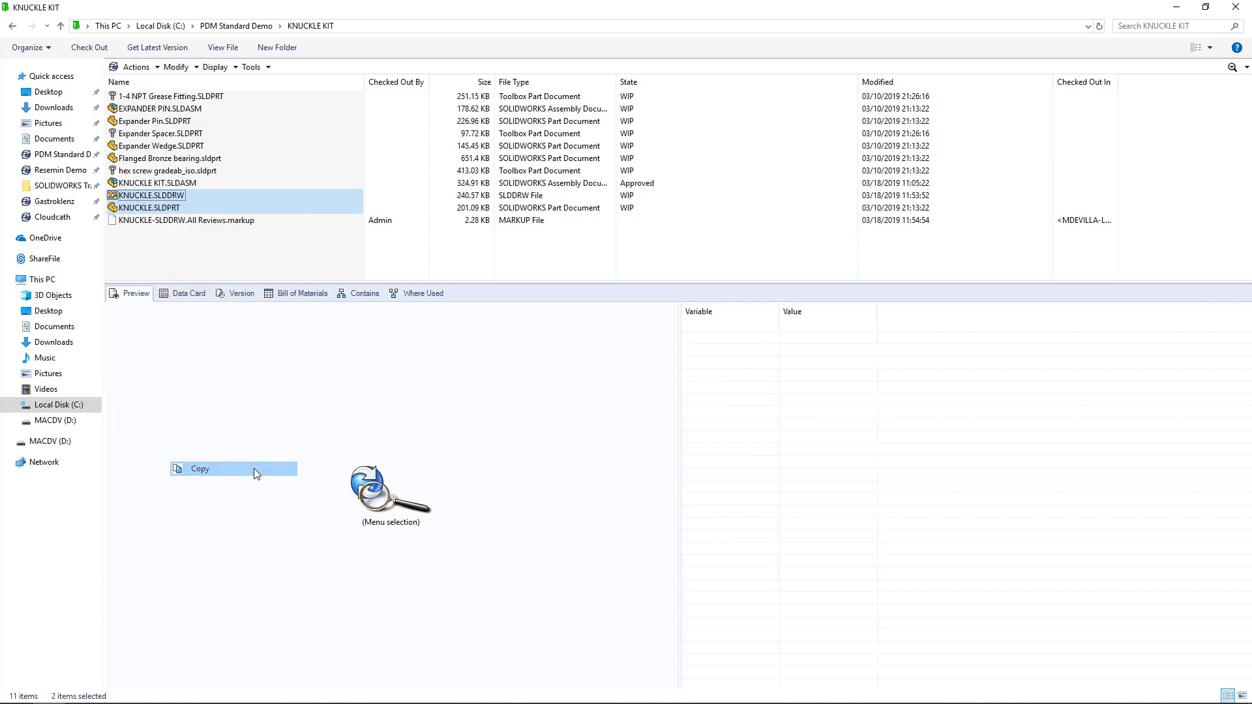
Step: Paste the drawing and part as references of the All Reviews markup file
click(189, 225)
right_click(191, 227)
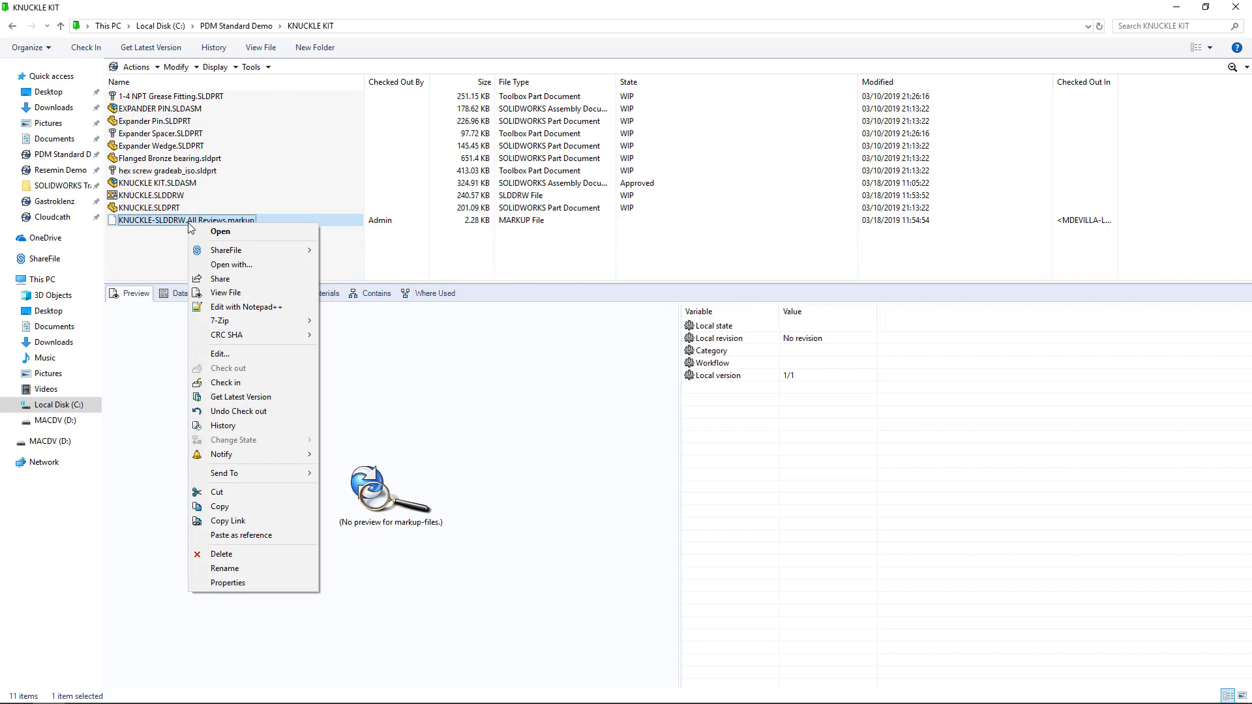
click(287, 534)
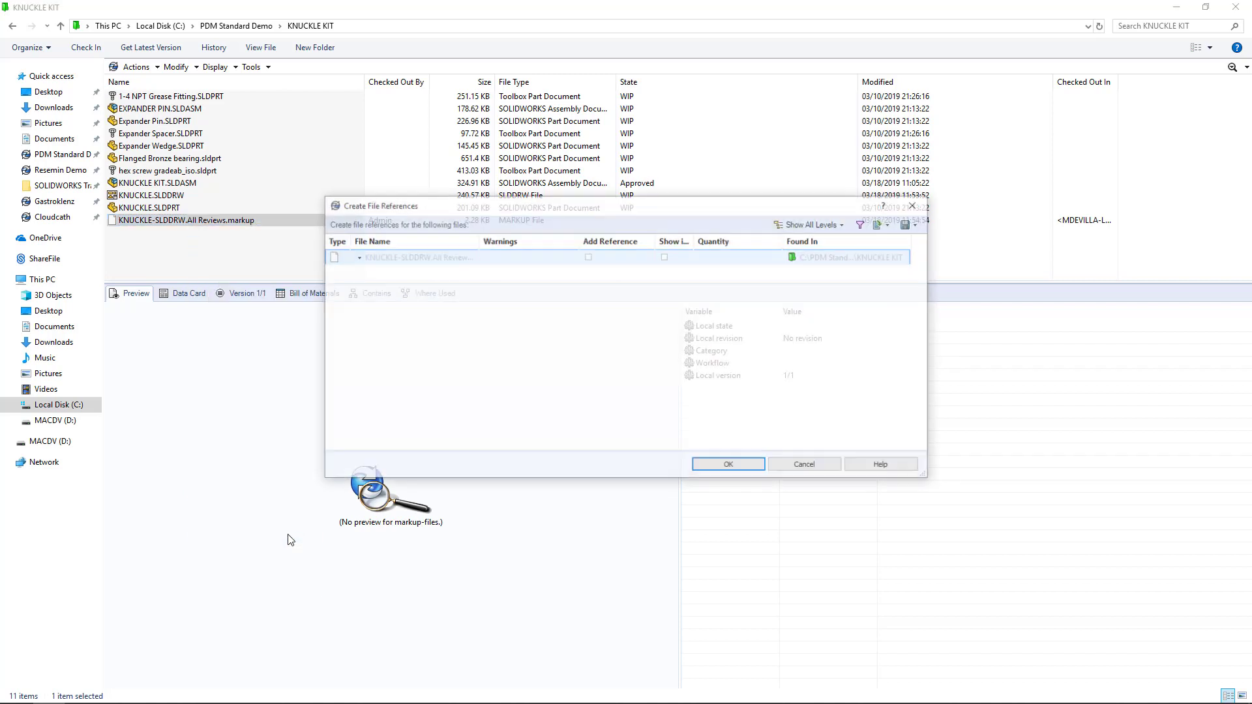
click(728, 463)
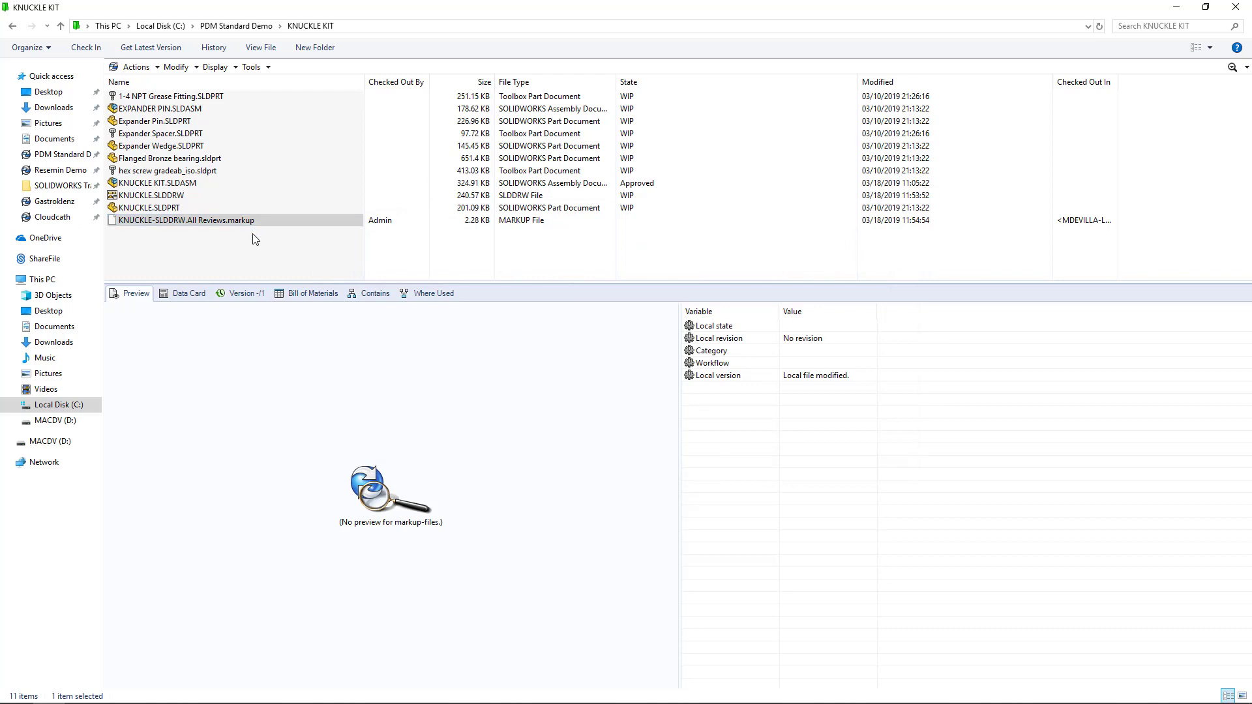
Step: Check in the All Reviews markup file, then view KNUCKLE.SLDDRW's Where Used list showing it
right_click(183, 223)
click(261, 376)
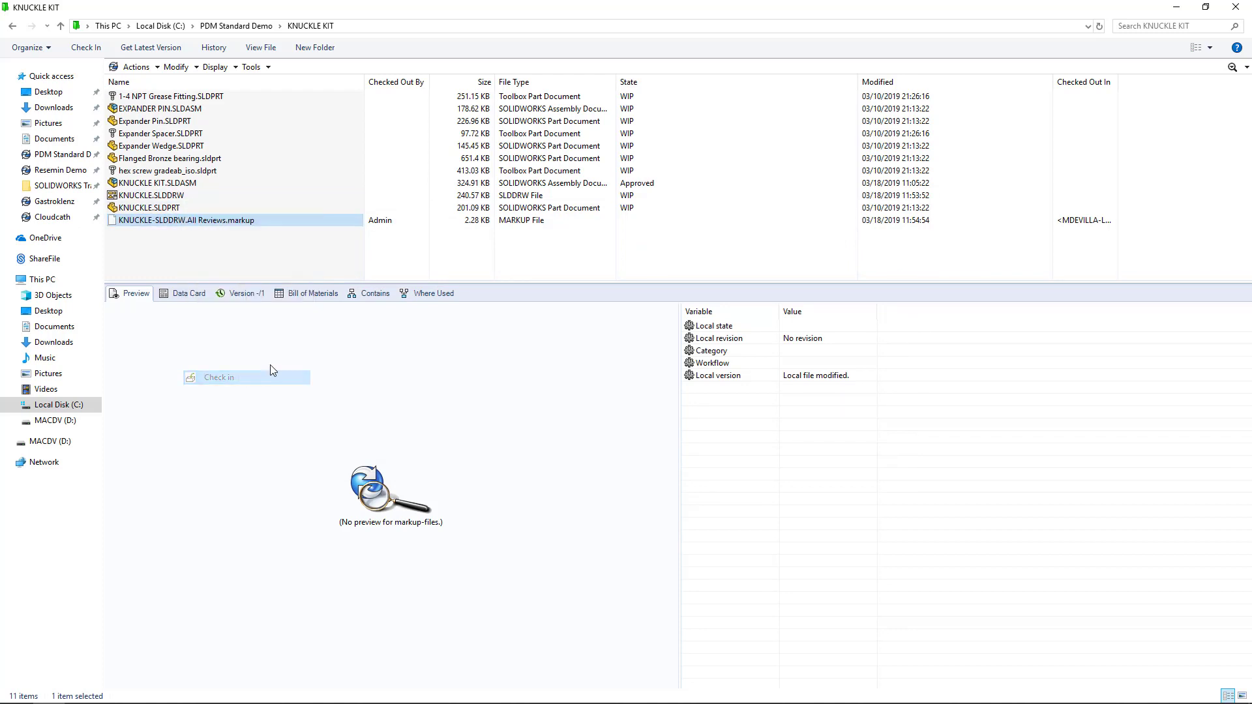
click(705, 354)
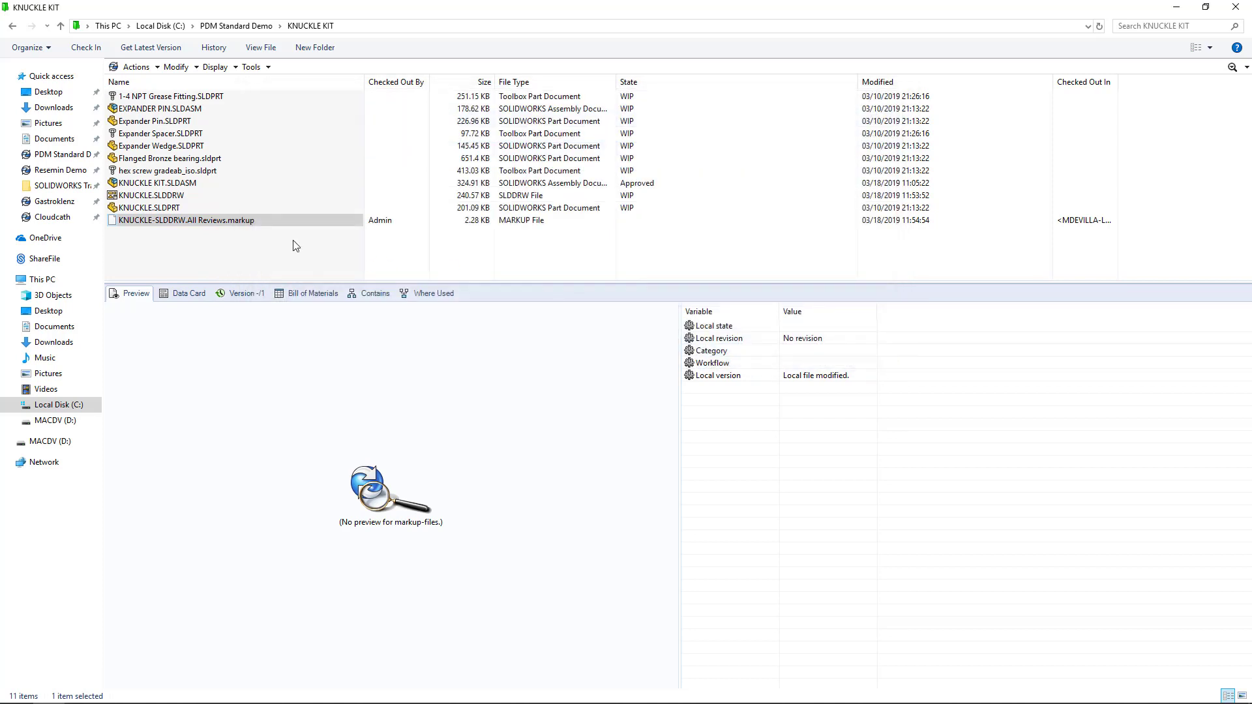
click(164, 195)
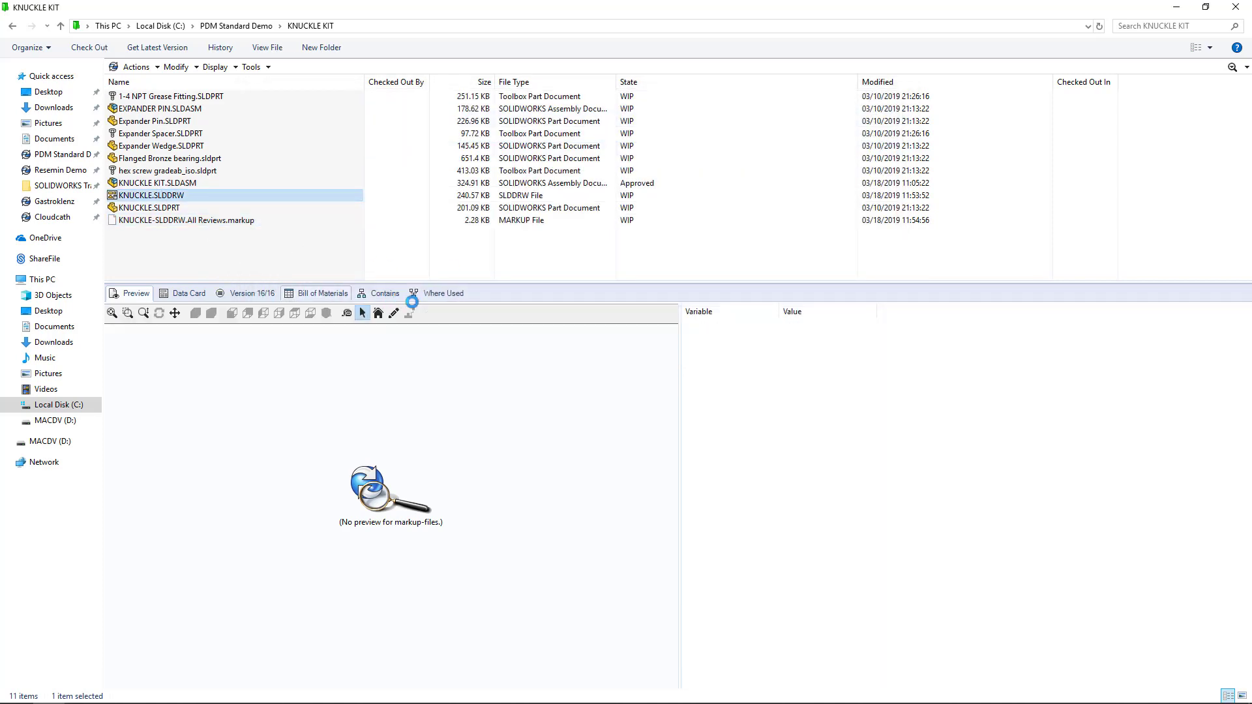
click(440, 294)
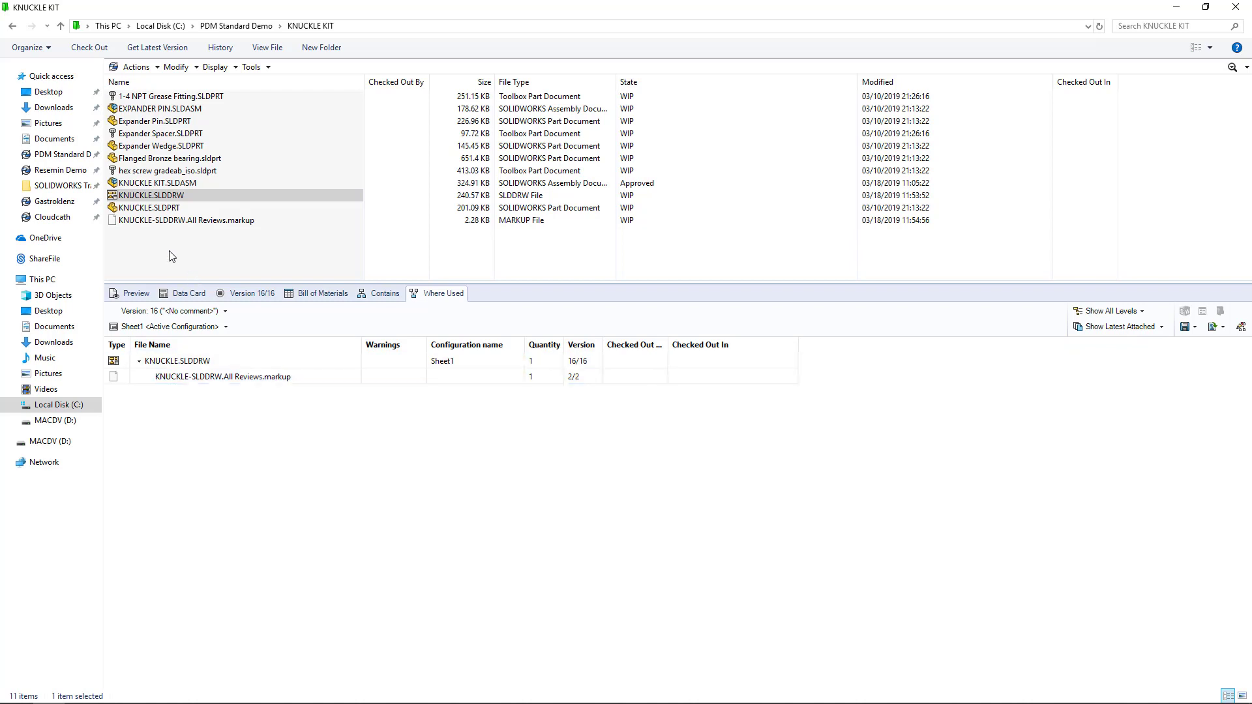
Step: Check out KNUCKLE.SLDDRW and open it in SOLIDWORKS 2018
right_click(130, 197)
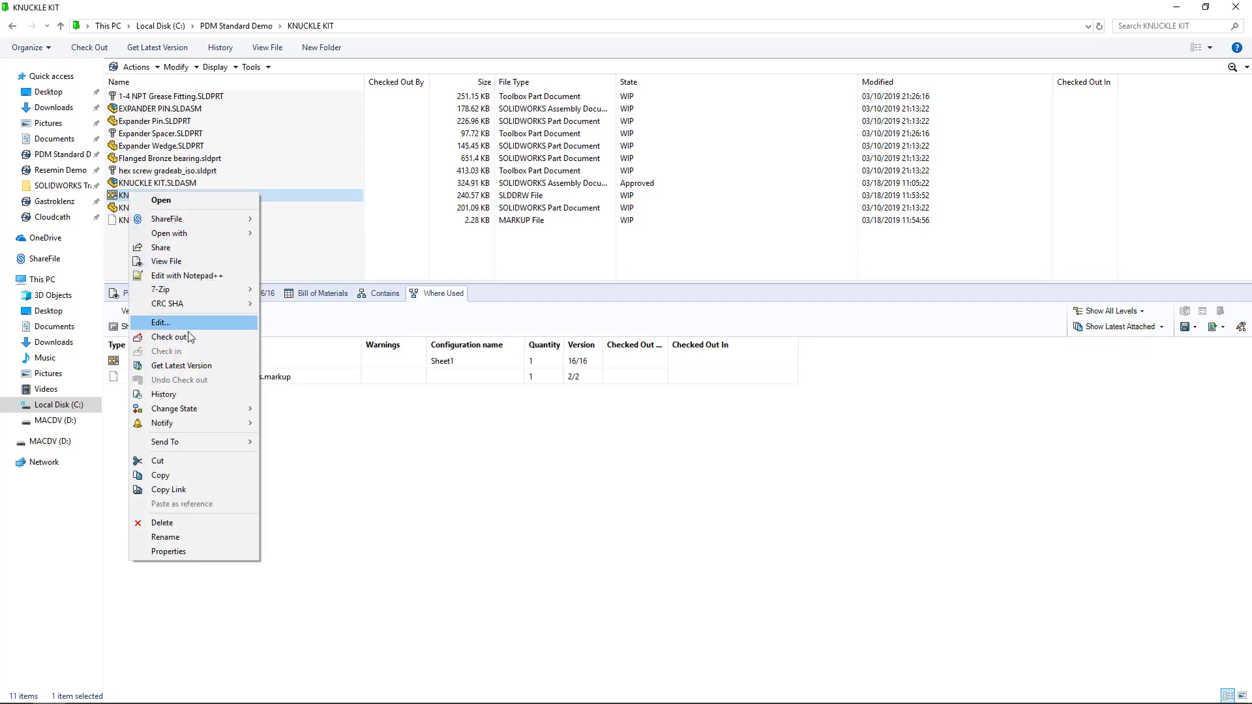
click(153, 326)
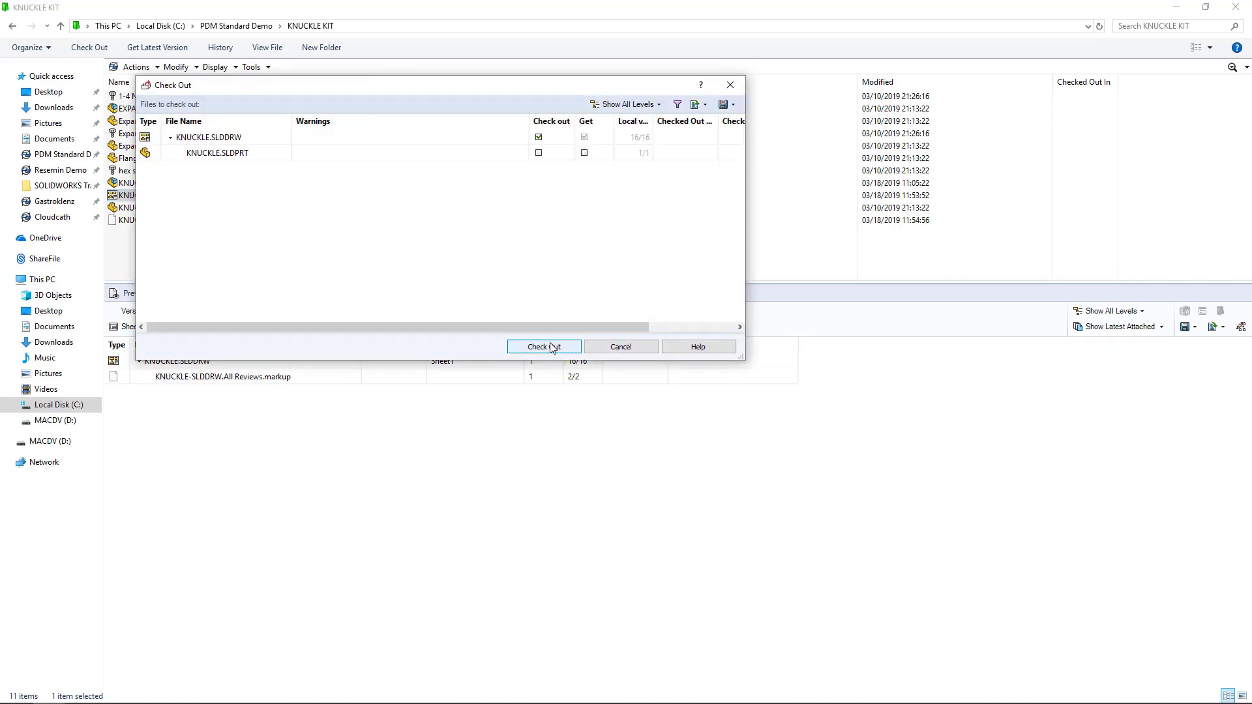
click(543, 345)
double_click(161, 195)
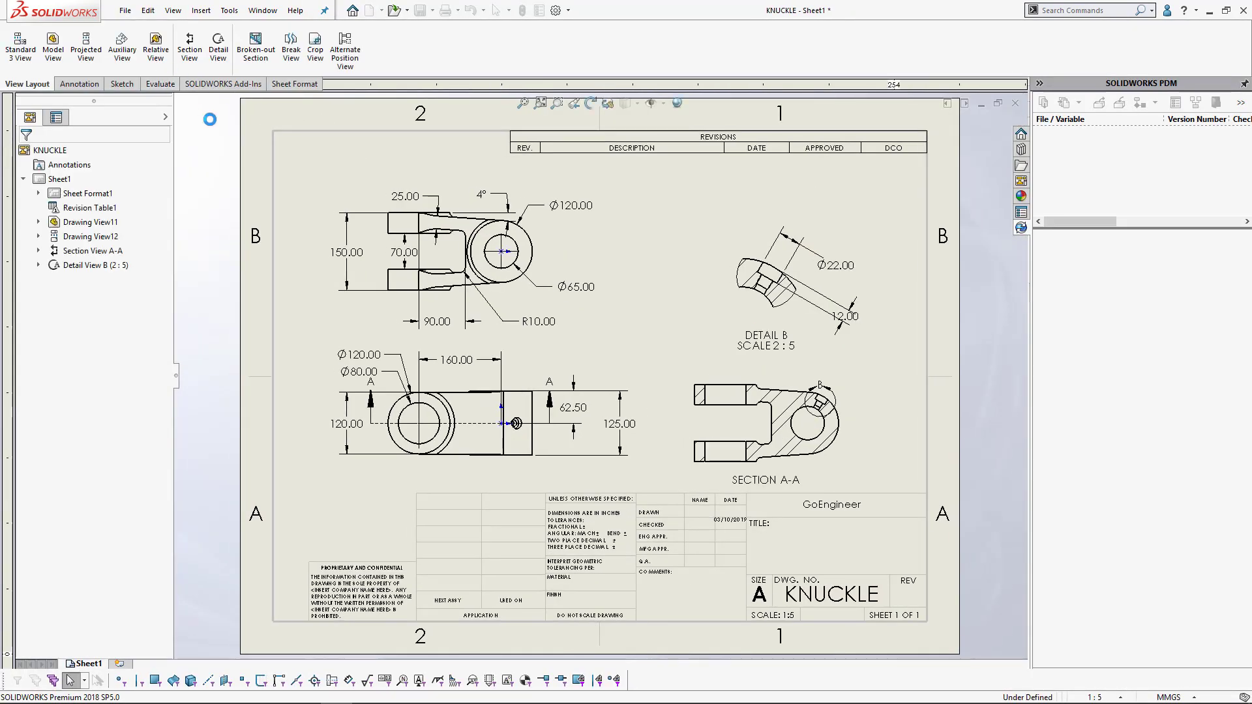
click(201, 10)
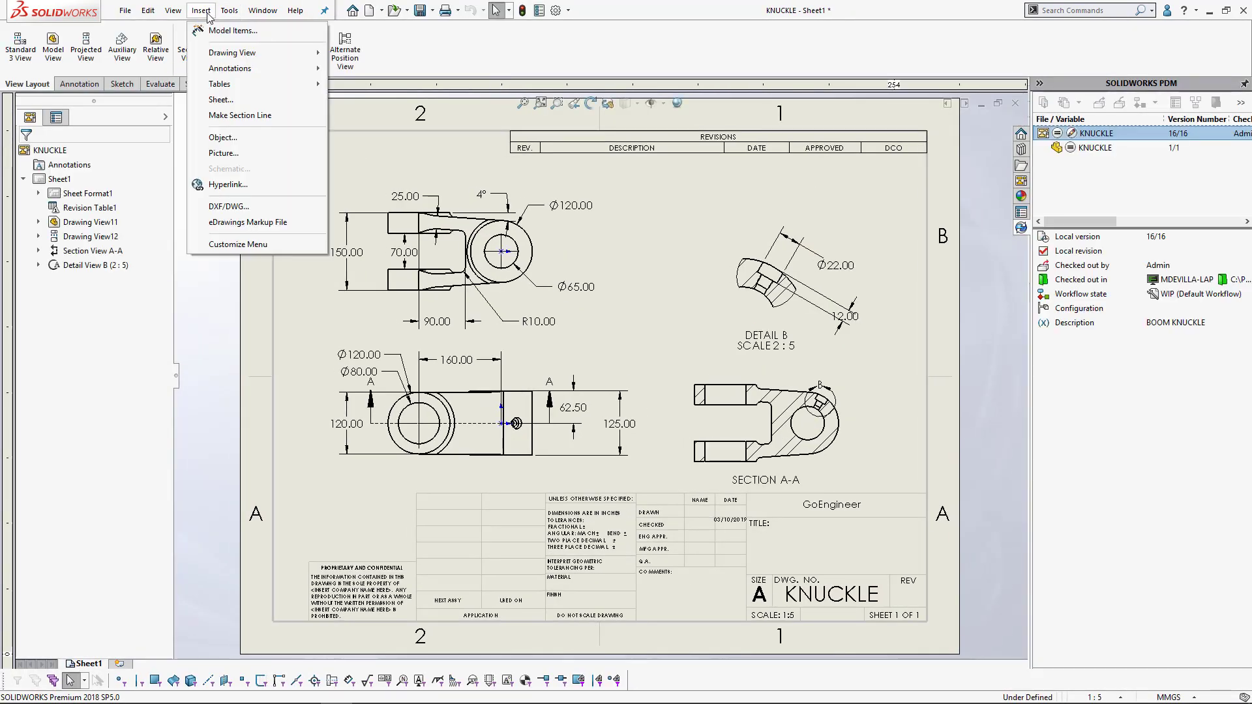
Step: Insert the All Reviews eDrawings markup file from PDM Standard Demo > KNUCKLE KIT into the drawing
click(260, 226)
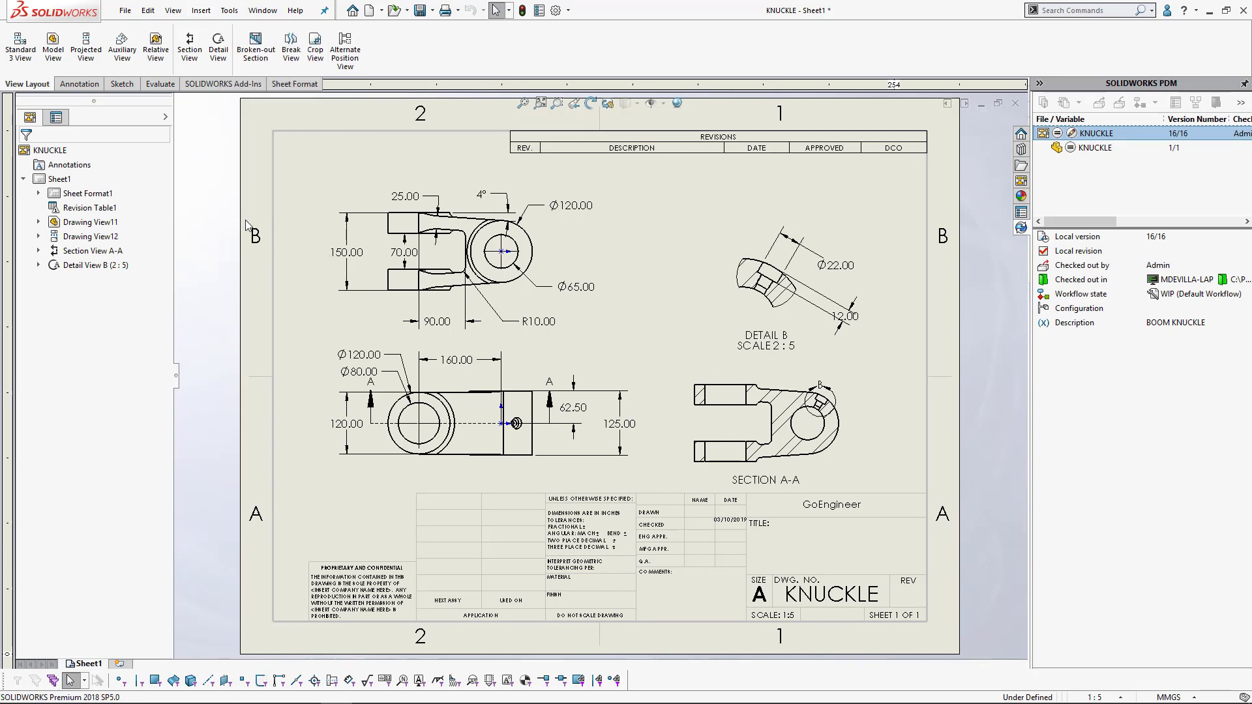
scroll(457, 287, up, 2)
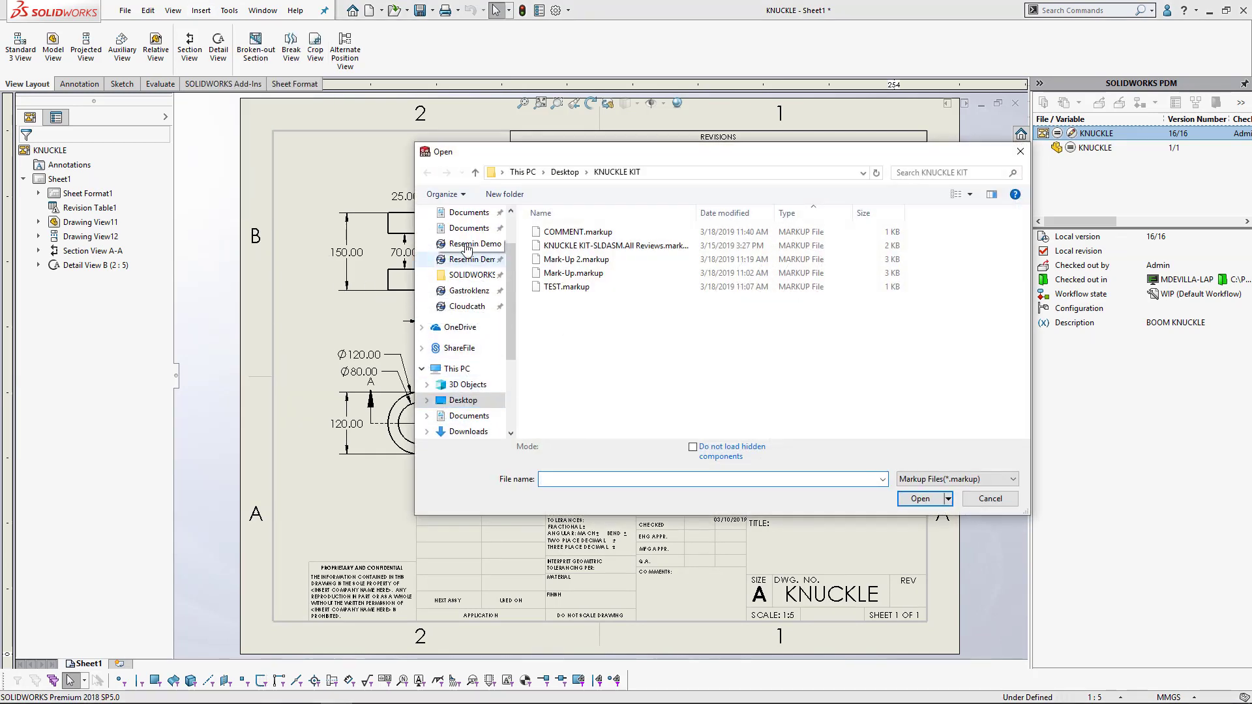
click(465, 244)
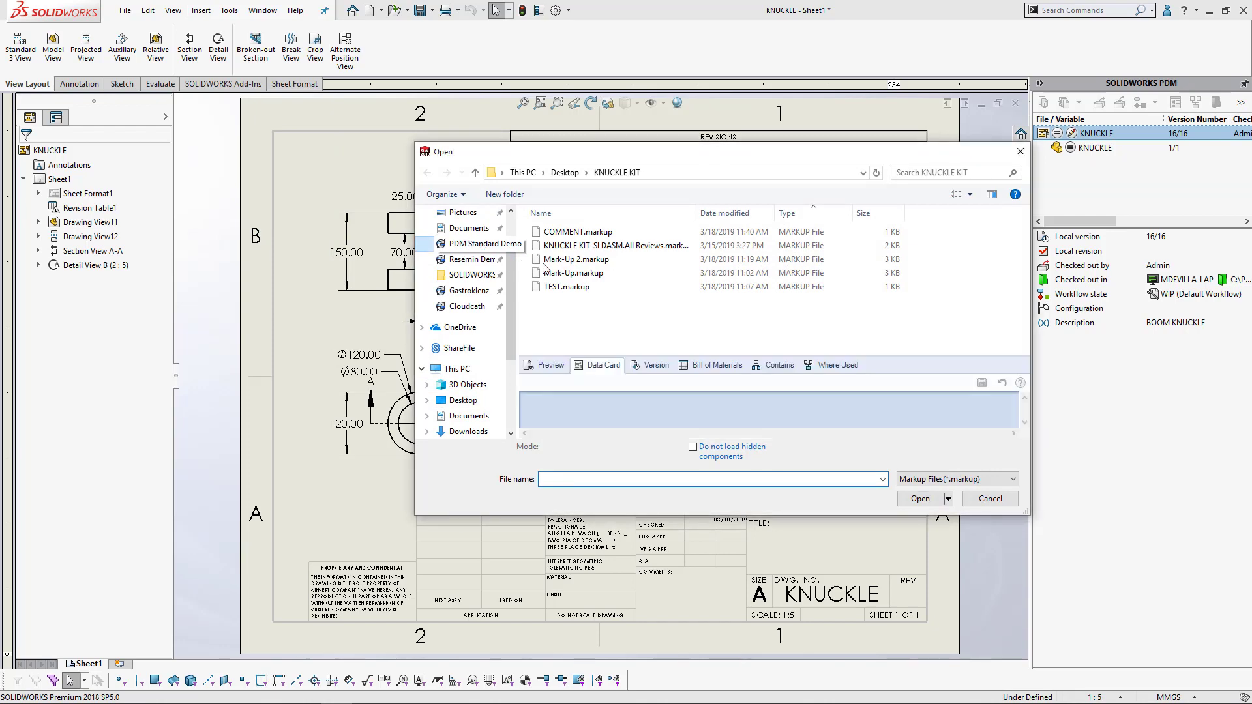
double_click(554, 242)
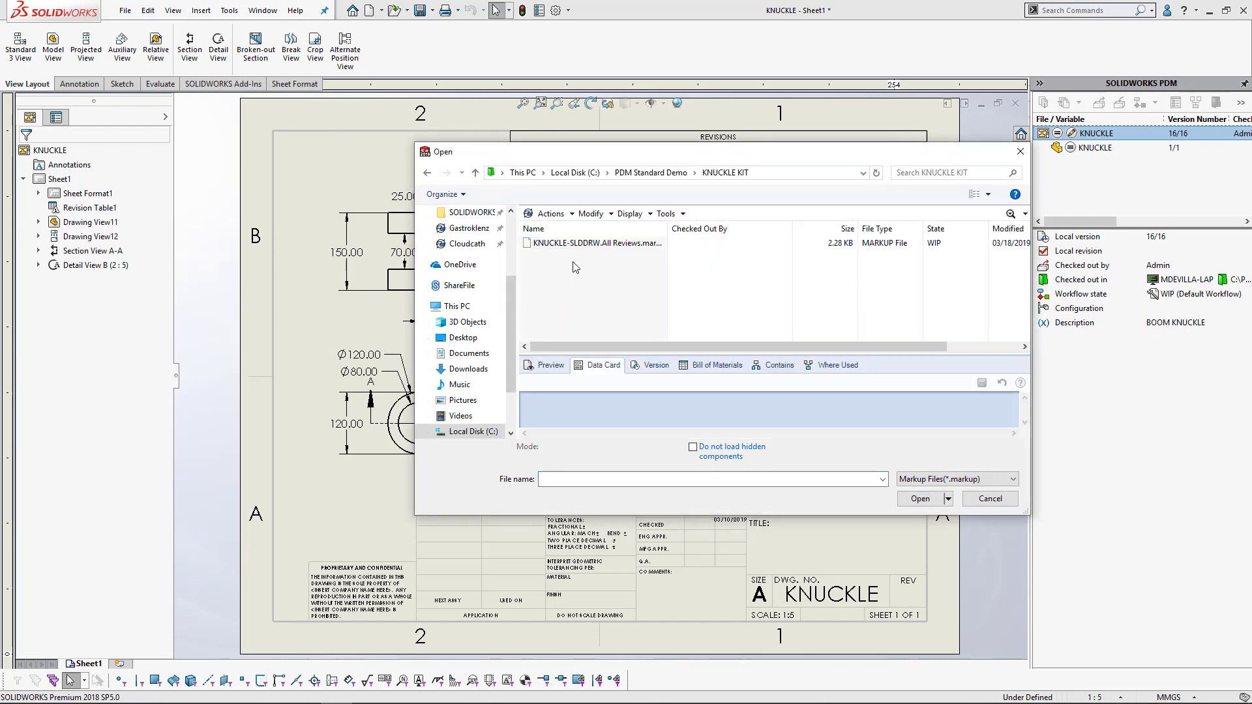
double_click(556, 244)
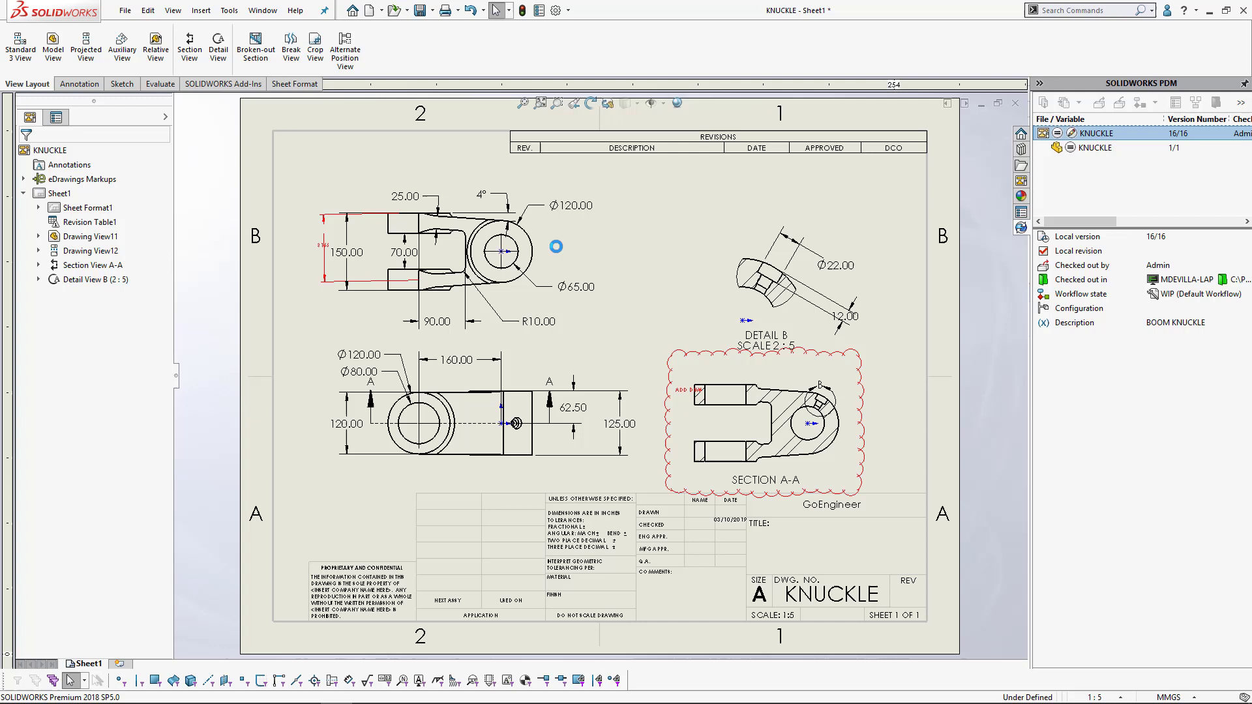